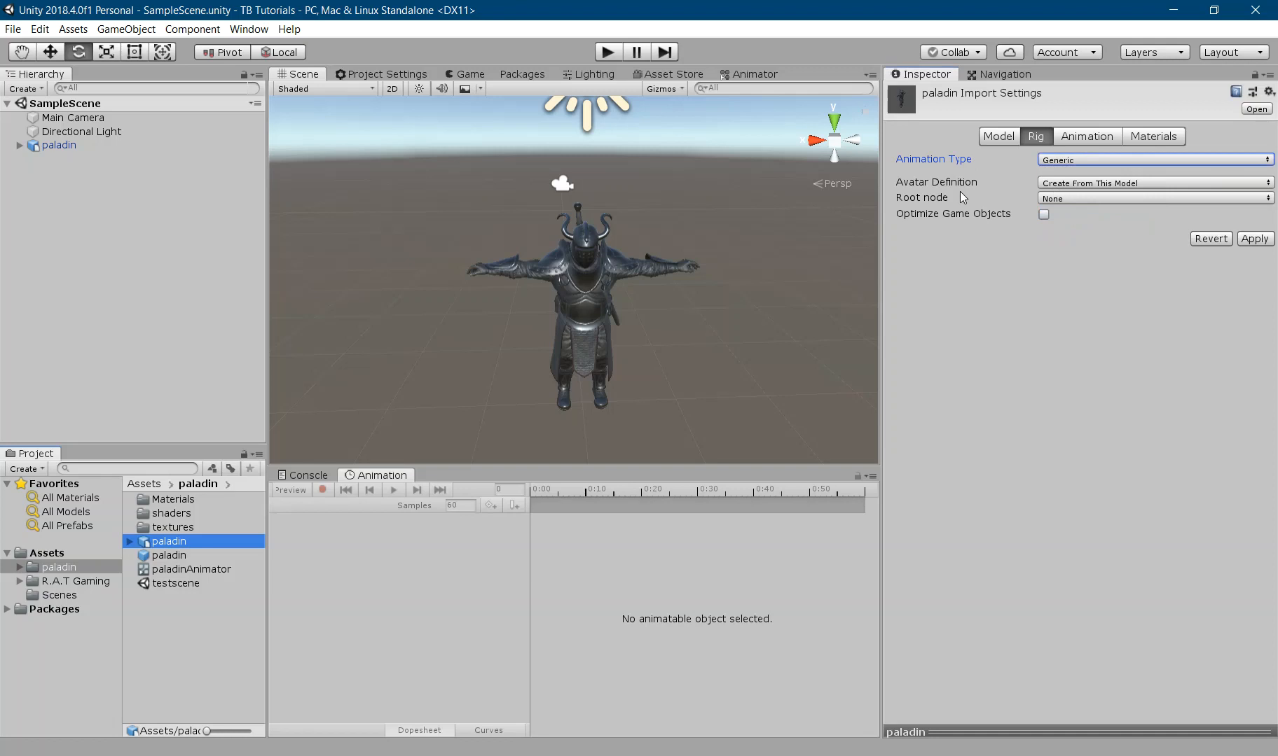
- Switch the paladin model's rig animation type between Humanoid and Generic, ending on Humanoid
{"action": "left_click", "coordinate": [1070, 162]}
{"action": "left_click", "coordinate": [1083, 231]}
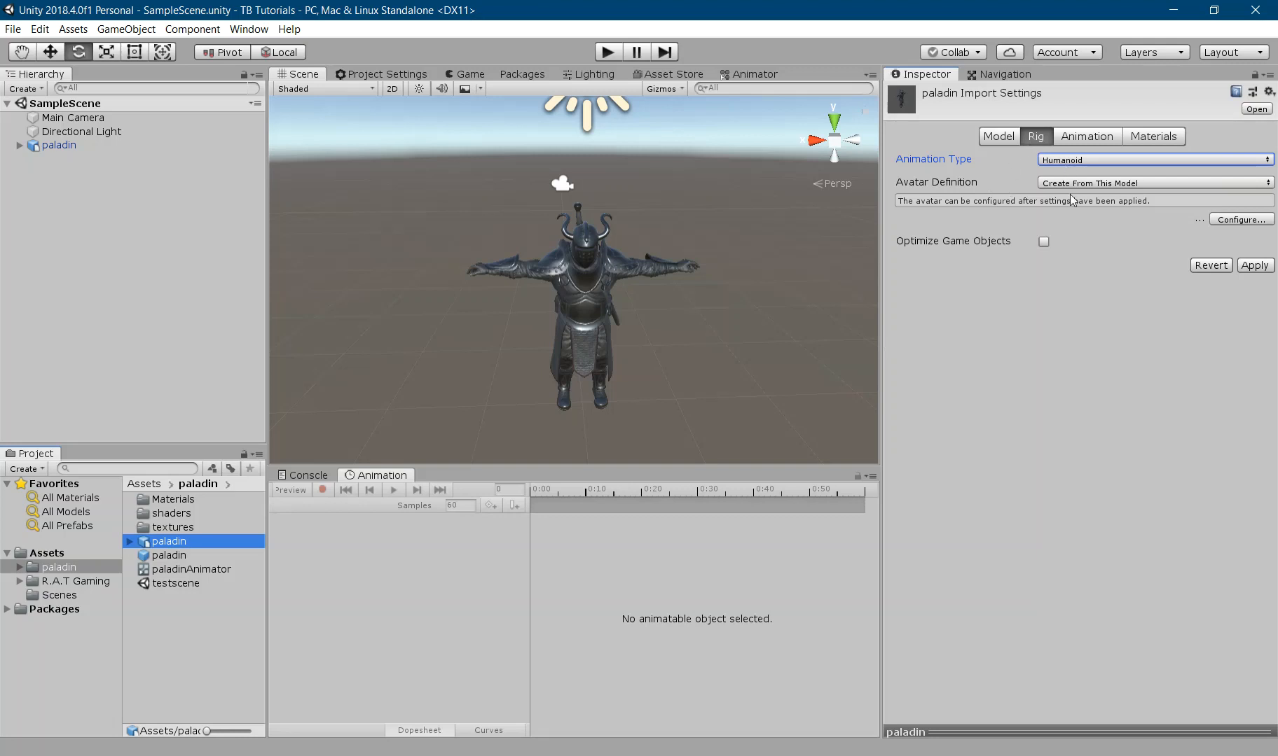
{"action": "left_click", "coordinate": [884, 313]}
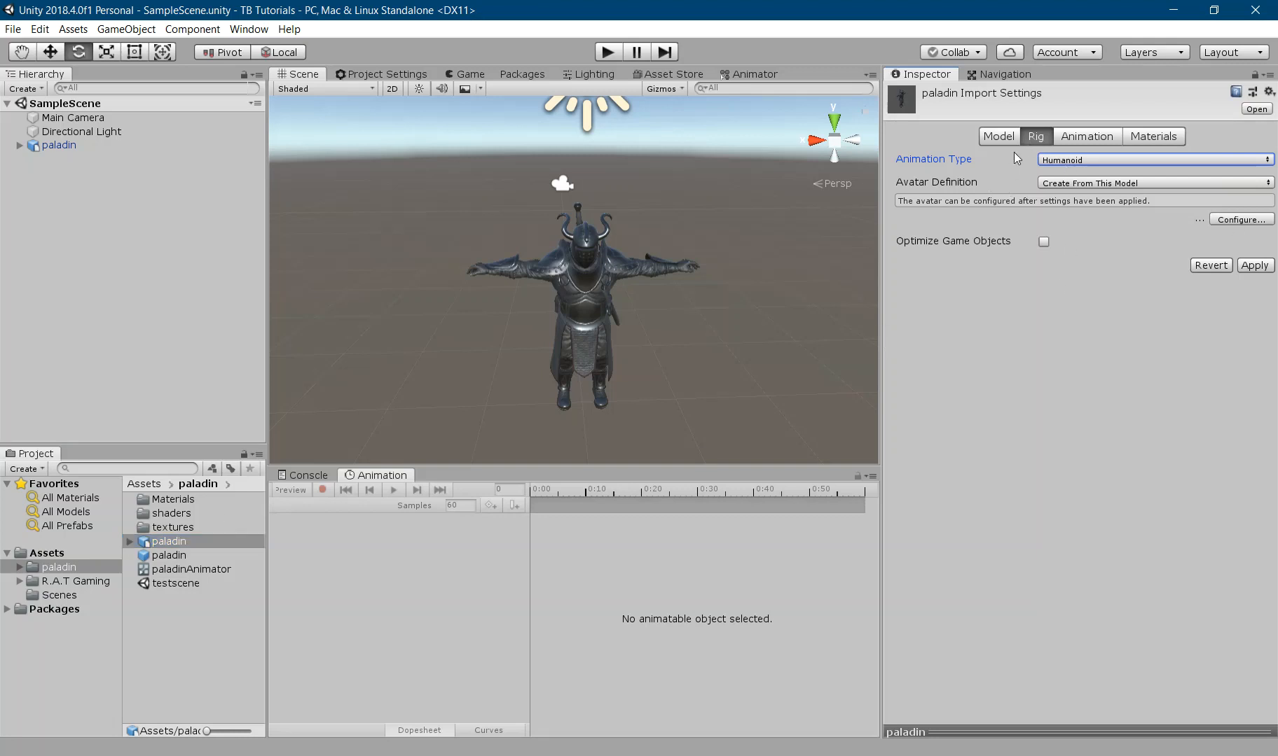
{"action": "left_click", "coordinate": [1063, 160]}
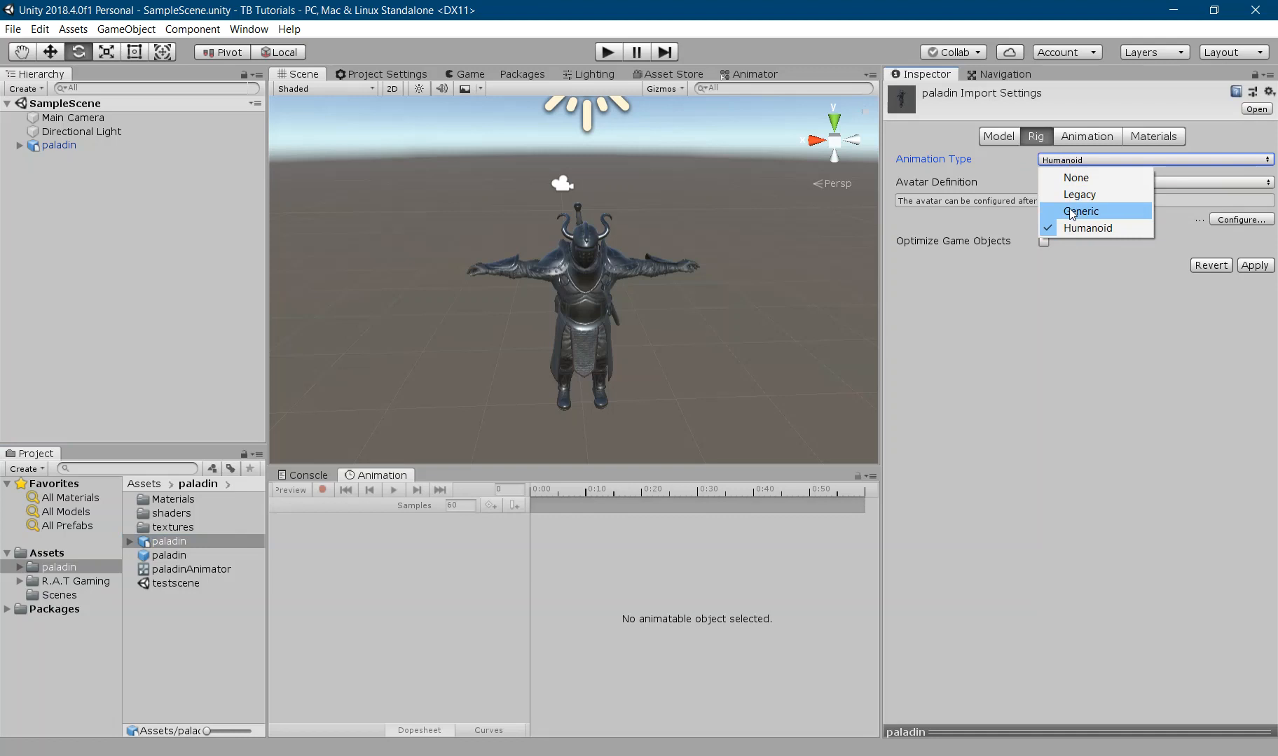
{"action": "left_click", "coordinate": [1081, 210]}
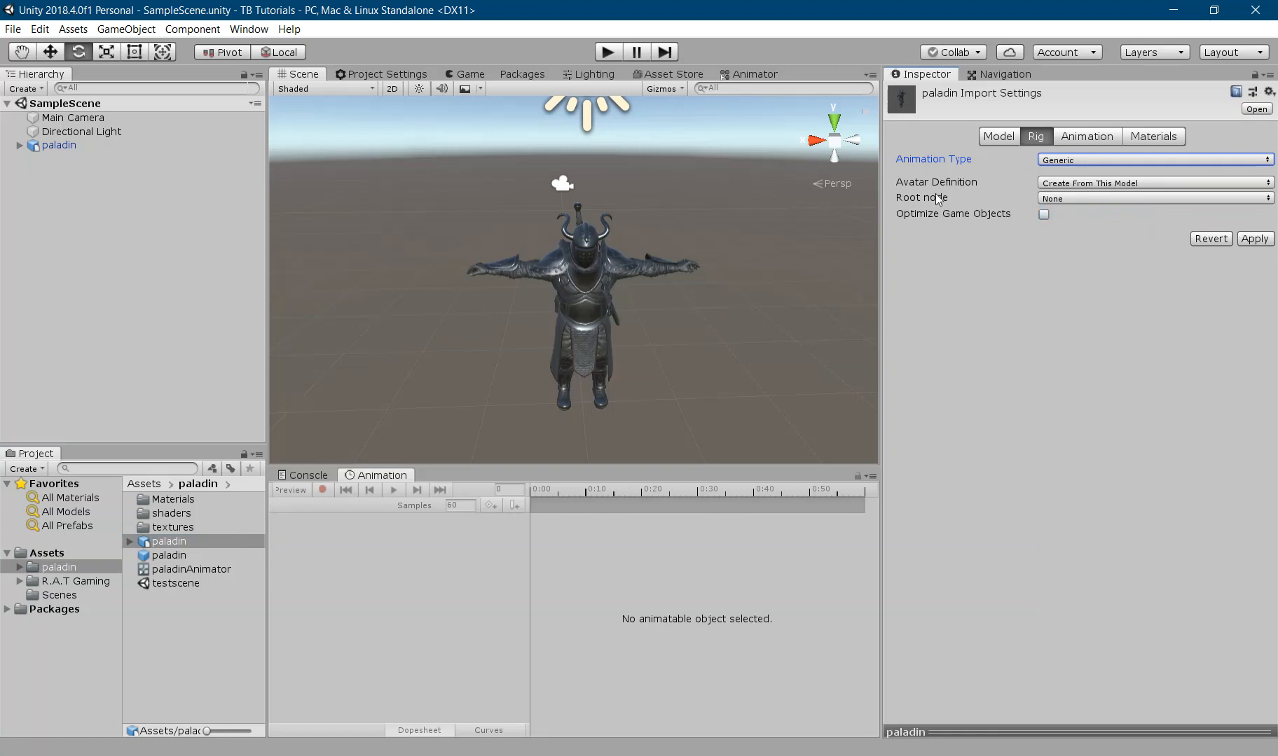
{"action": "left_click", "coordinate": [1095, 160]}
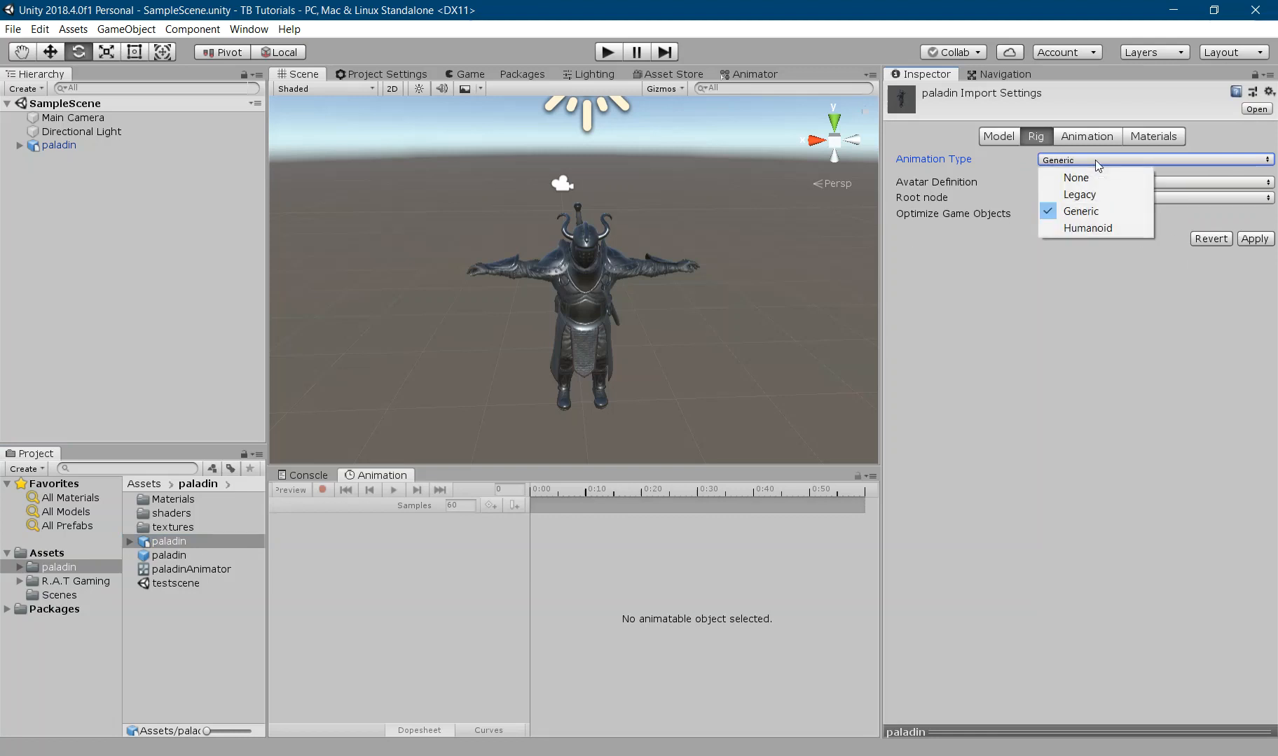
{"action": "left_click", "coordinate": [1068, 229]}
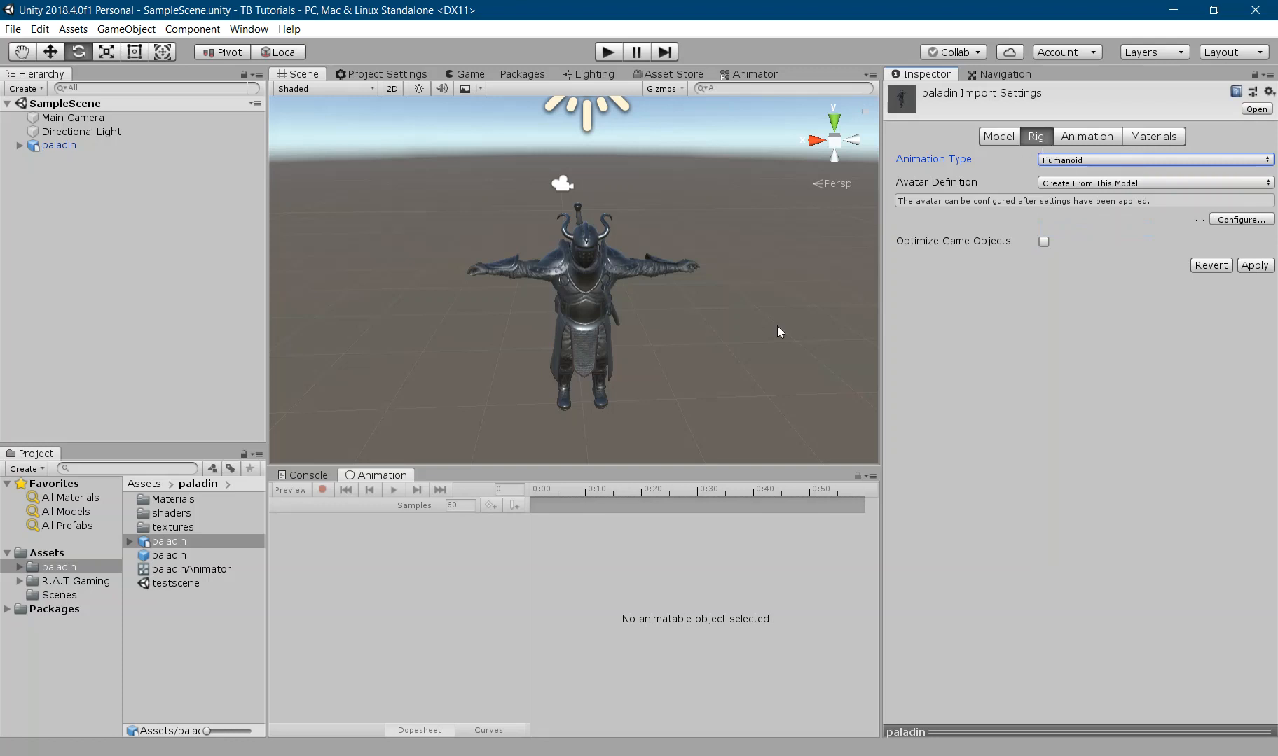
- Select the paladinAvatar asset inside the expanded paladin model and discard the model's unapplied import settings
{"action": "left_click", "coordinate": [129, 542]}
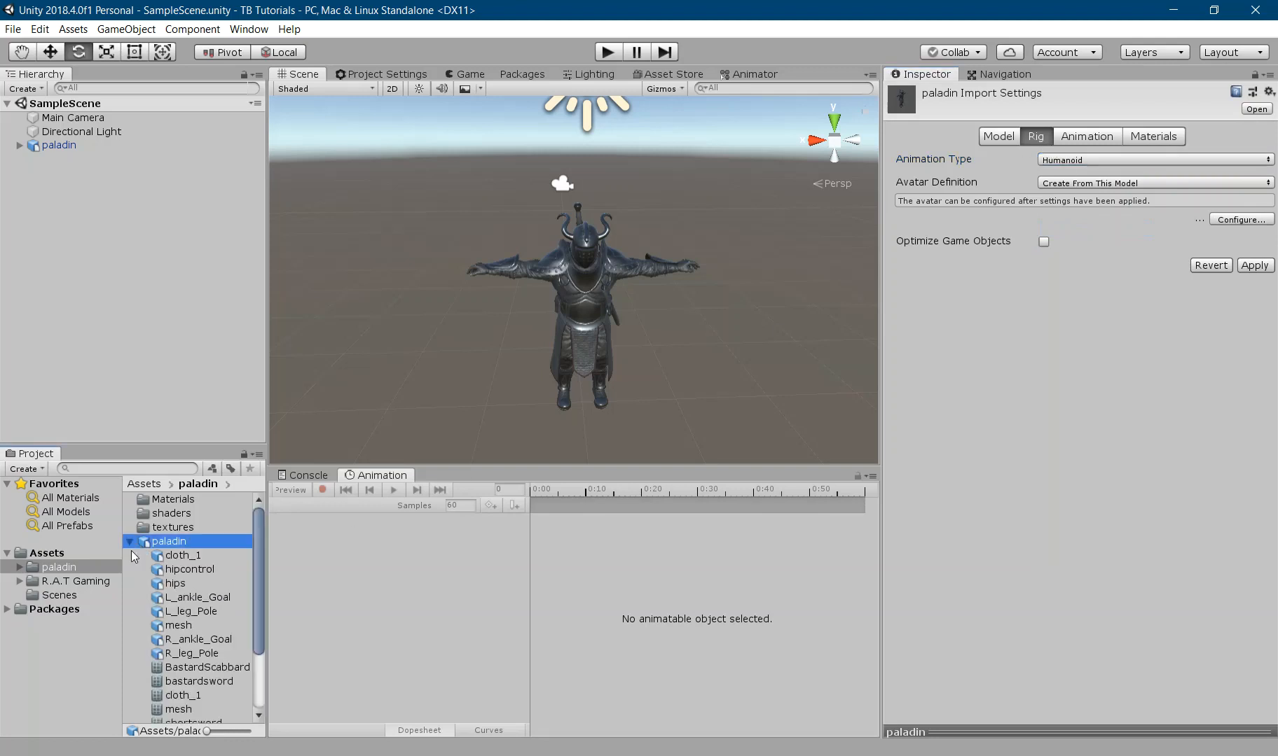
{"action": "scroll", "coordinate": [175, 560], "scroll_direction": "down", "scroll_amount": 3}
{"action": "scroll", "coordinate": [176, 561], "scroll_direction": "up", "scroll_amount": 3}
{"action": "scroll", "coordinate": [175, 613], "scroll_direction": "down", "scroll_amount": 3}
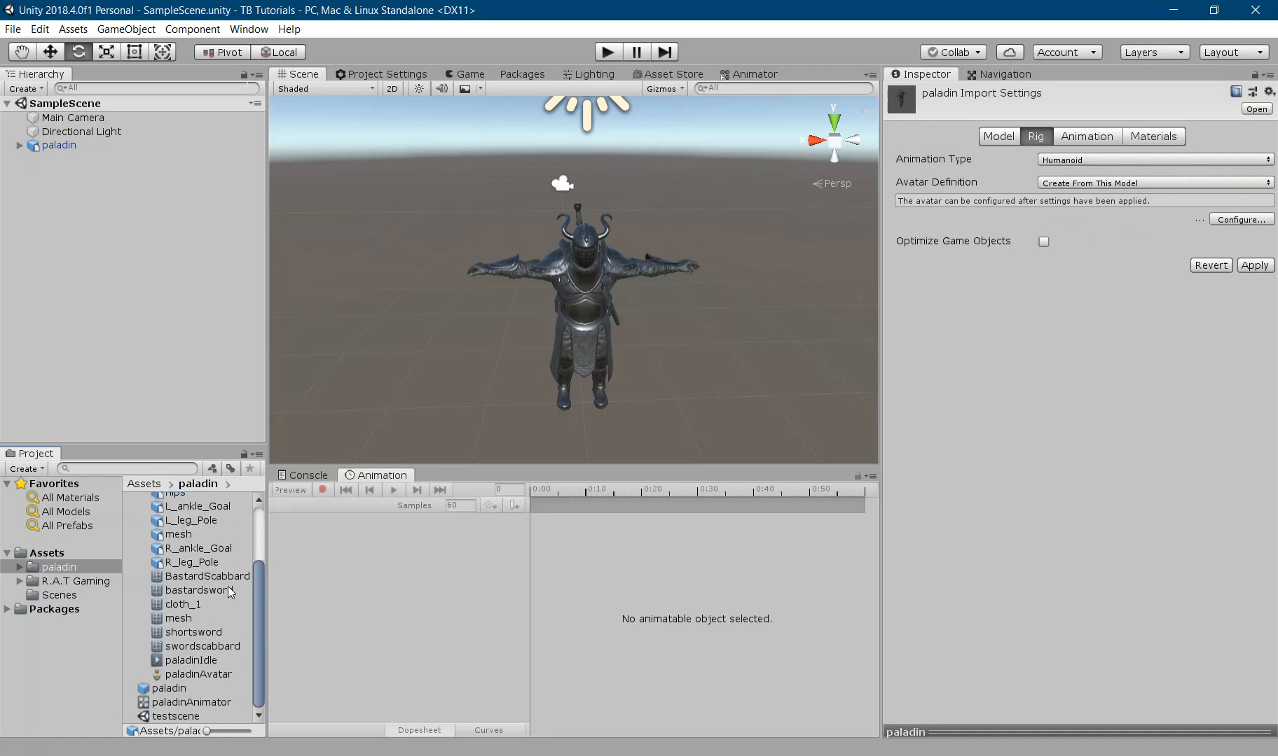
{"action": "left_click", "coordinate": [170, 675]}
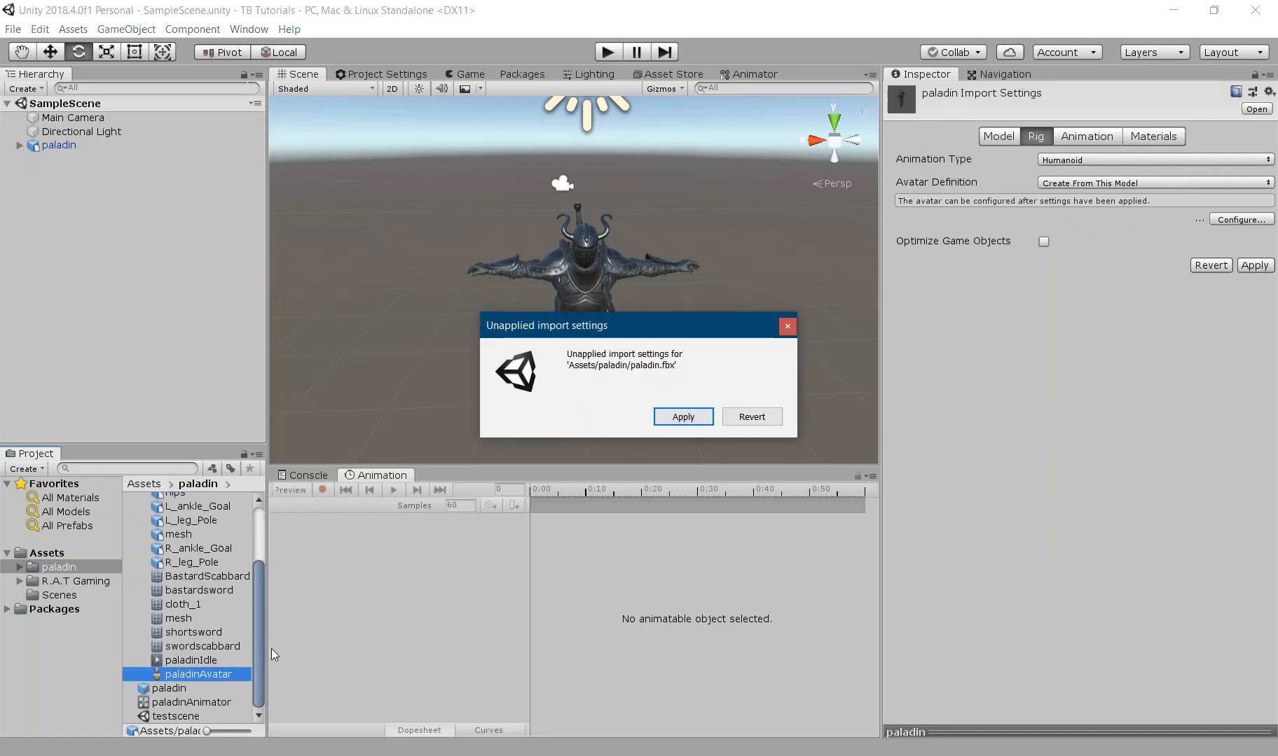
{"action": "left_click", "coordinate": [750, 416]}
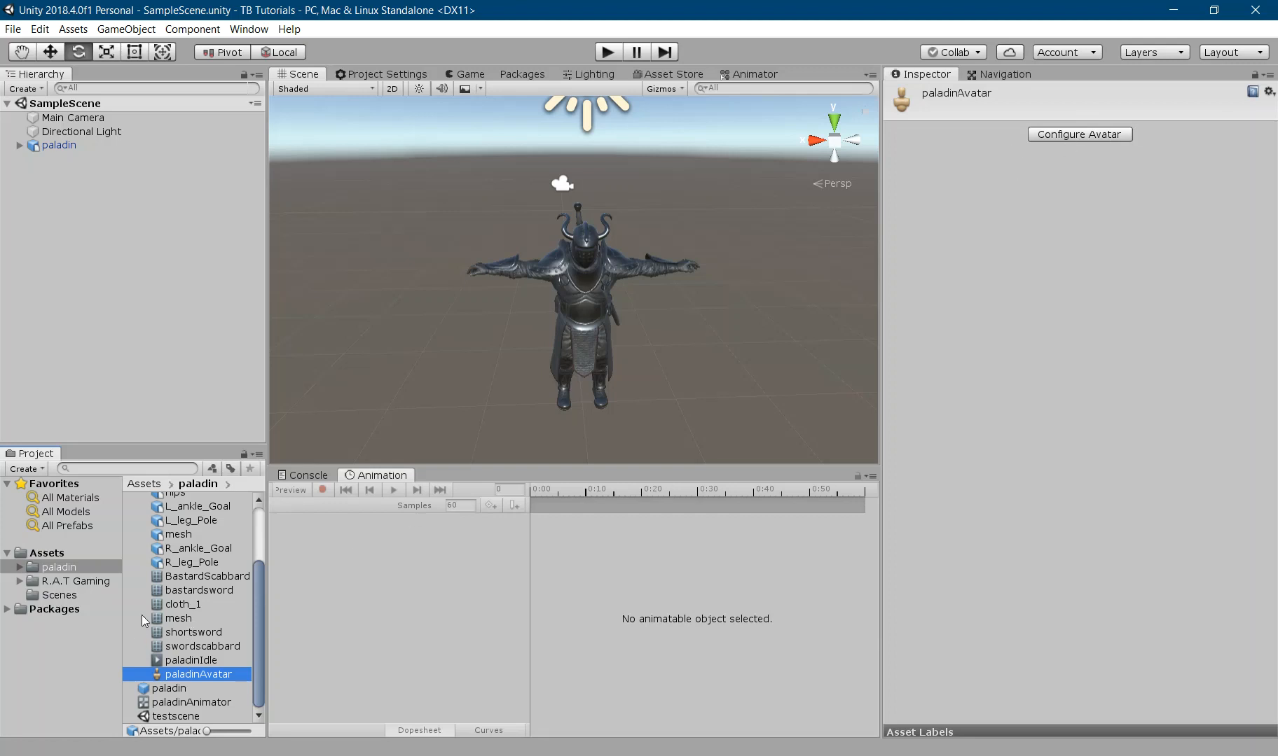
- Reselect the paladin model and set its rig animation type to Generic
{"action": "scroll", "coordinate": [166, 613], "scroll_direction": "up", "scroll_amount": 3}
{"action": "left_click", "coordinate": [168, 543]}
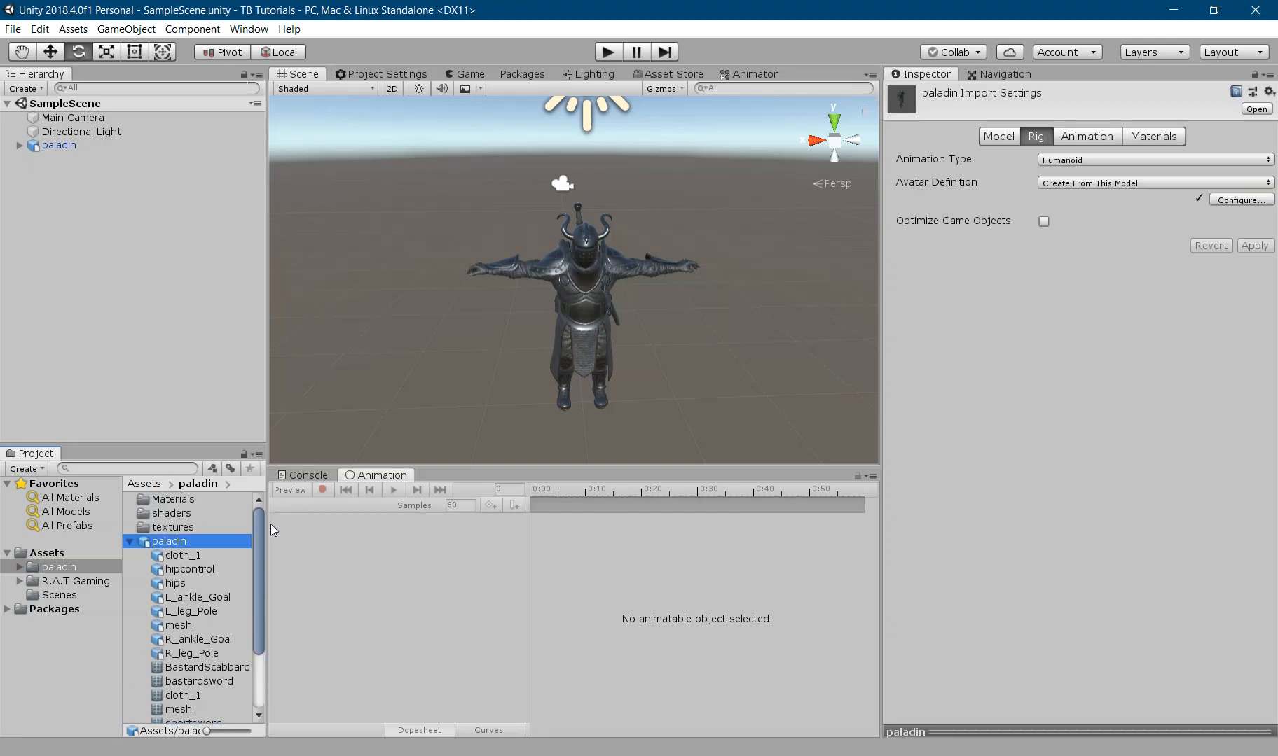
{"action": "left_click", "coordinate": [1063, 164]}
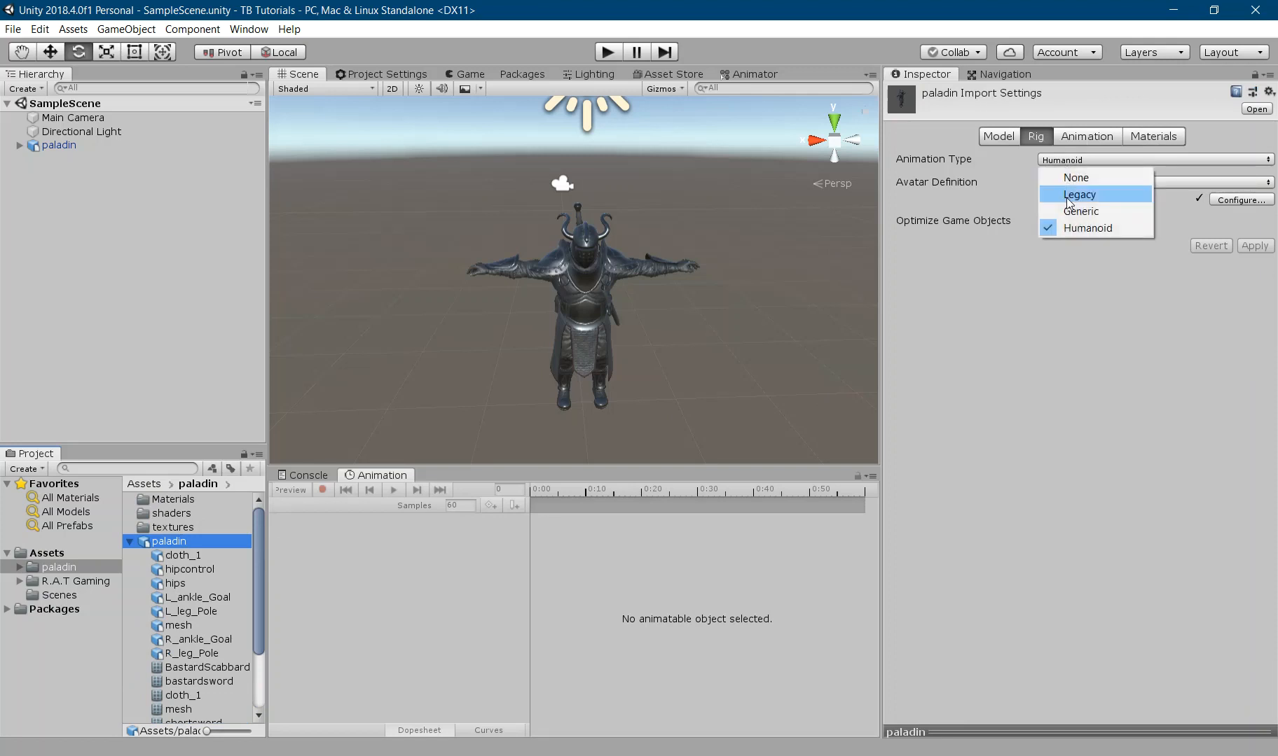
{"action": "left_click", "coordinate": [1070, 212]}
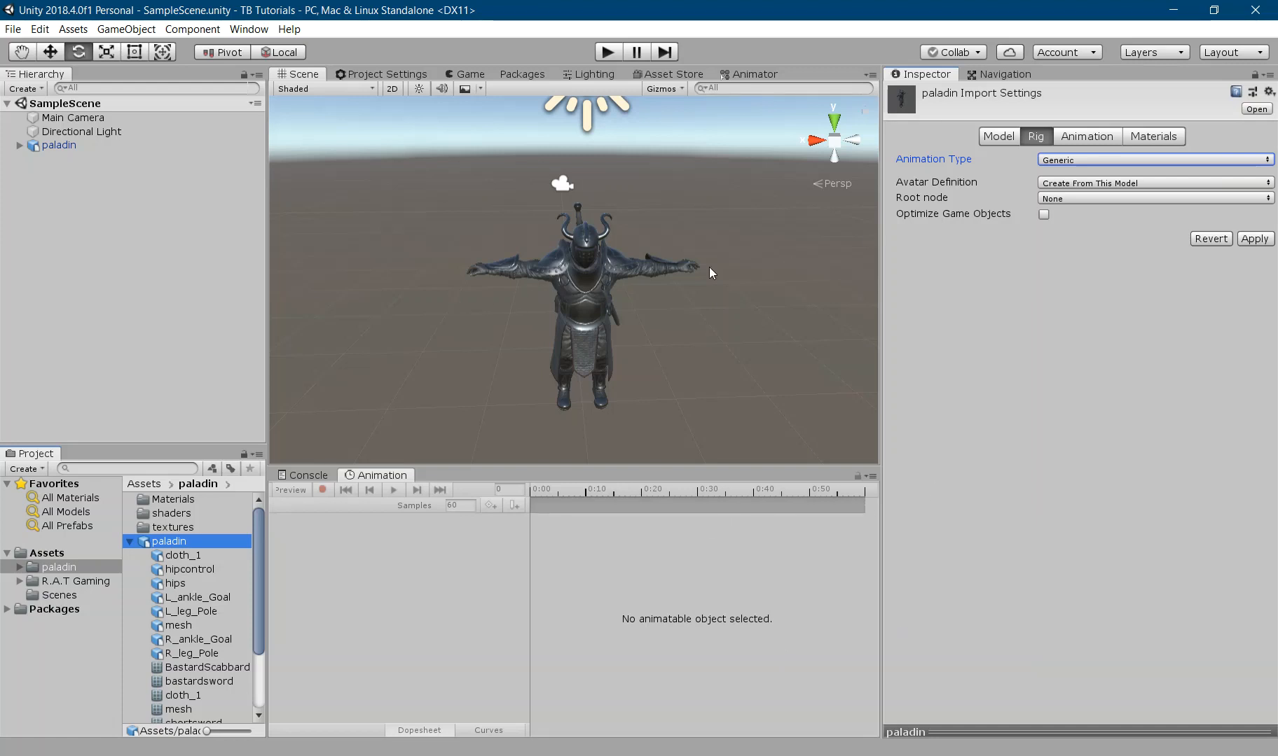
- Look over the paladin model's animation and rig import settings, including the available animation types
{"action": "left_click", "coordinate": [1068, 139]}
{"action": "left_click", "coordinate": [1031, 140]}
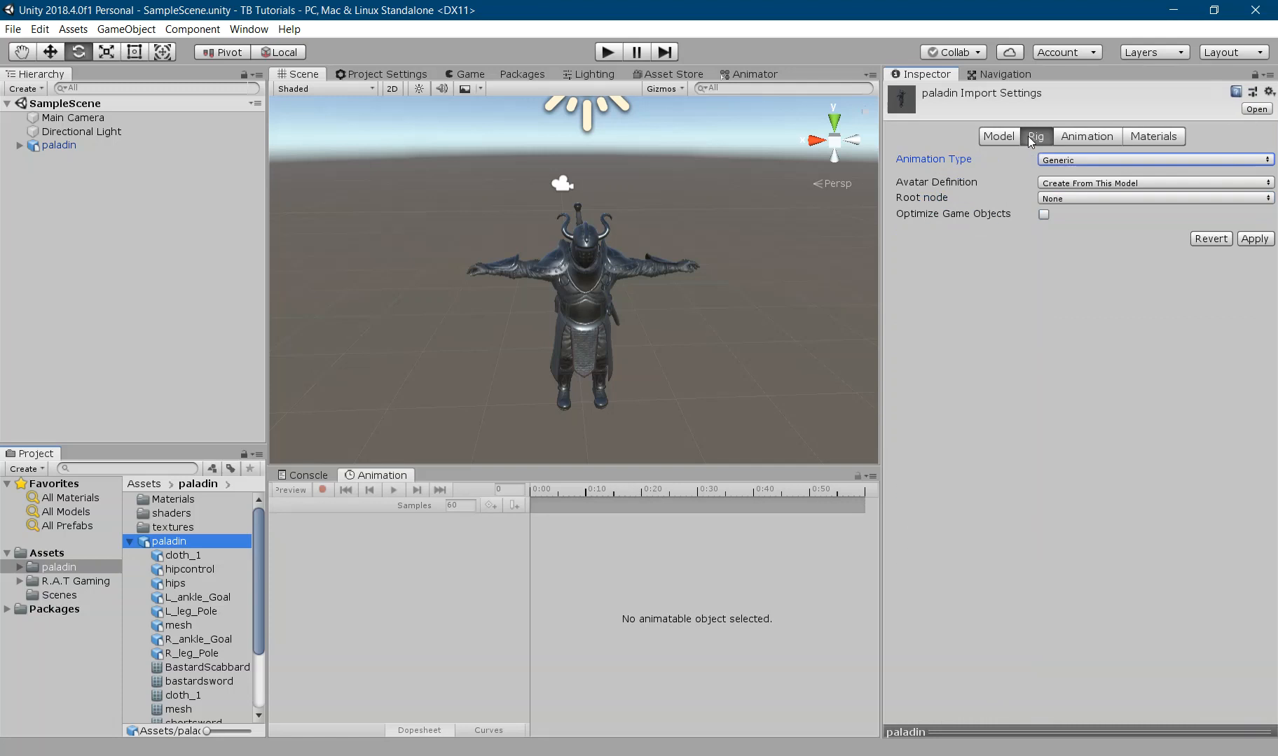
{"action": "left_click", "coordinate": [1072, 139]}
{"action": "left_click", "coordinate": [1030, 137]}
{"action": "left_click", "coordinate": [1080, 163]}
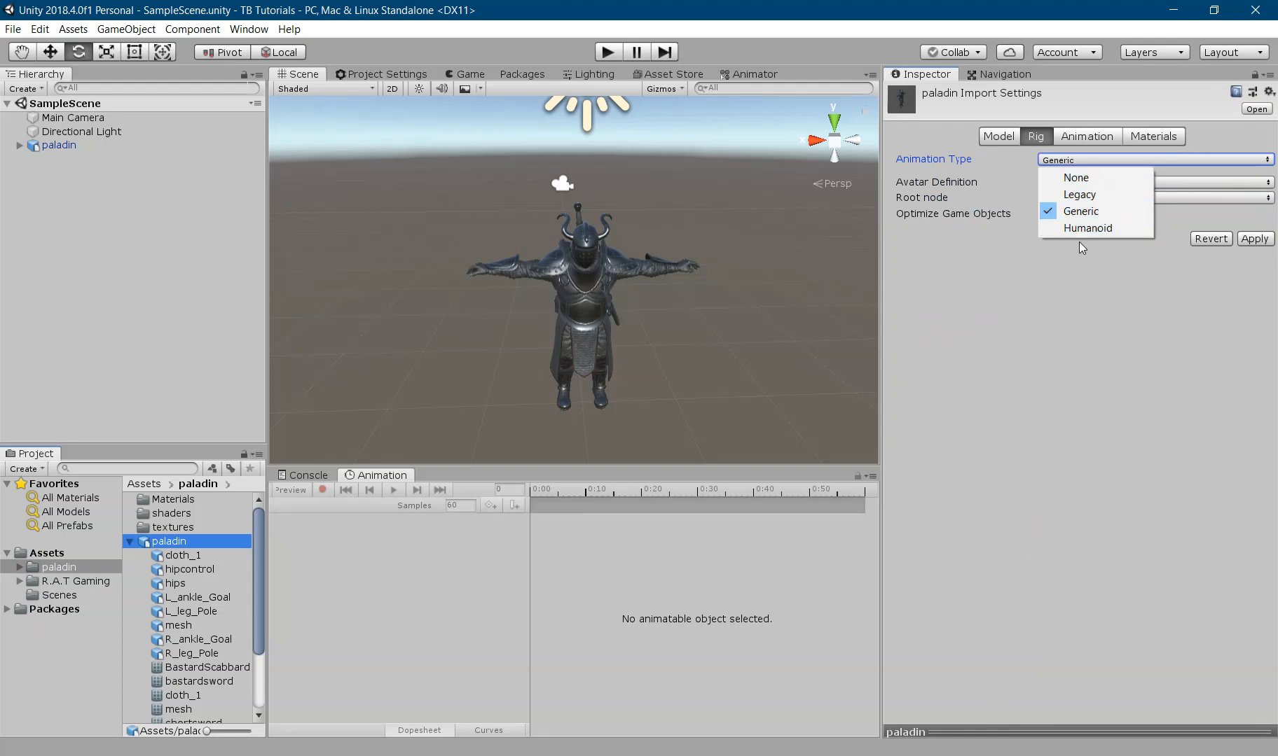
{"action": "left_click", "coordinate": [1066, 362]}
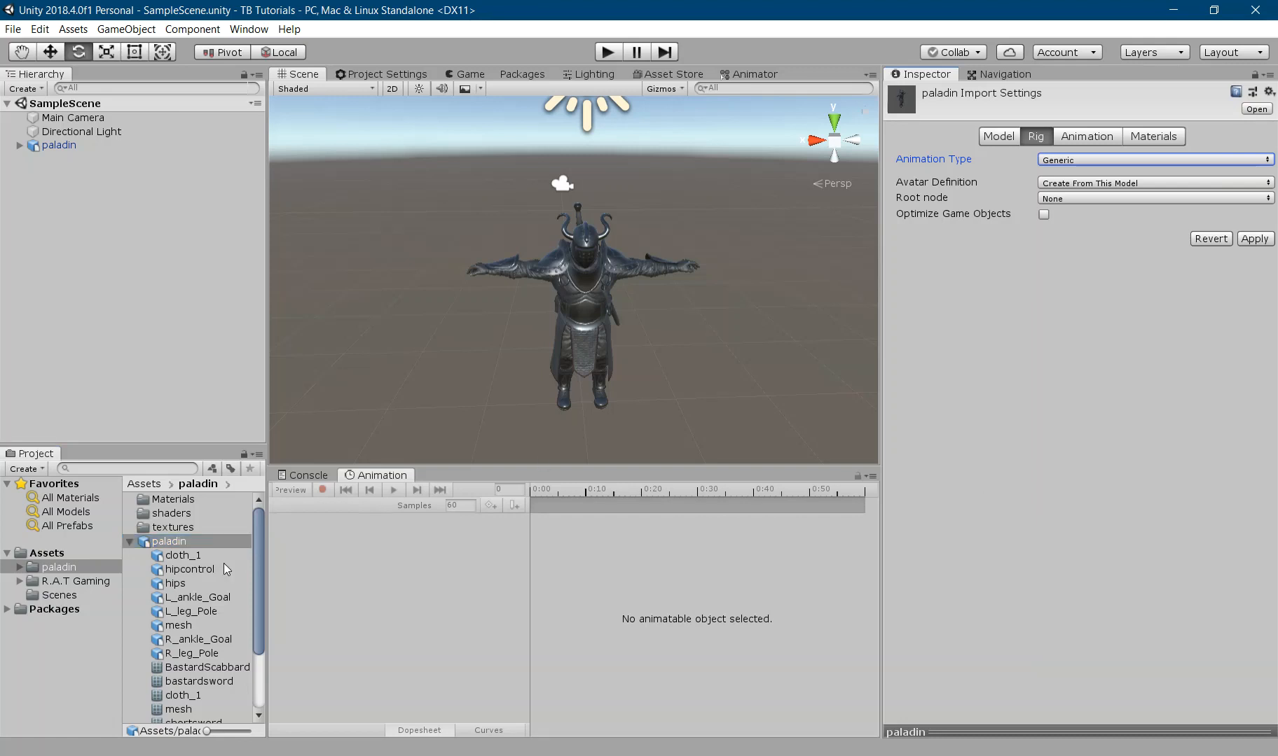
- Select paladinAvatar, revert the paladin model's unapplied import settings, and open the avatar's configuration
{"action": "left_click", "coordinate": [128, 541]}
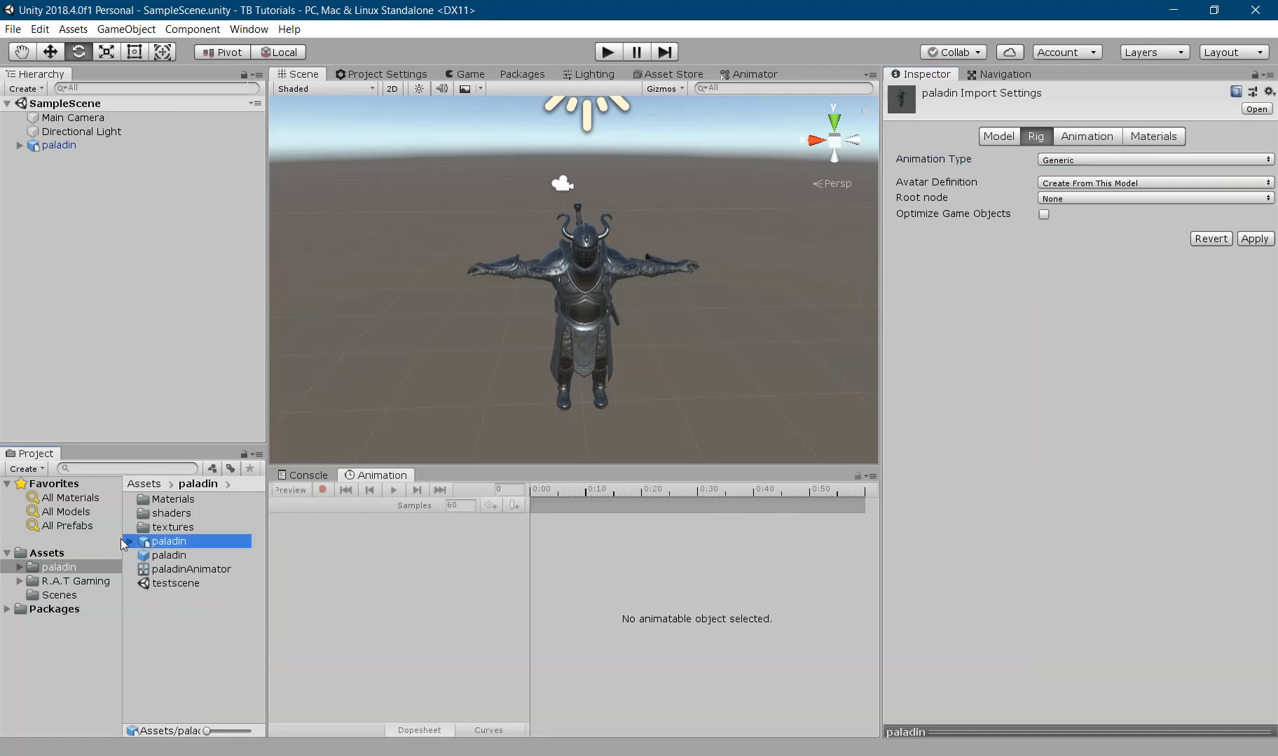
{"action": "left_click", "coordinate": [129, 541]}
{"action": "scroll", "coordinate": [182, 597], "scroll_direction": "down", "scroll_amount": 4}
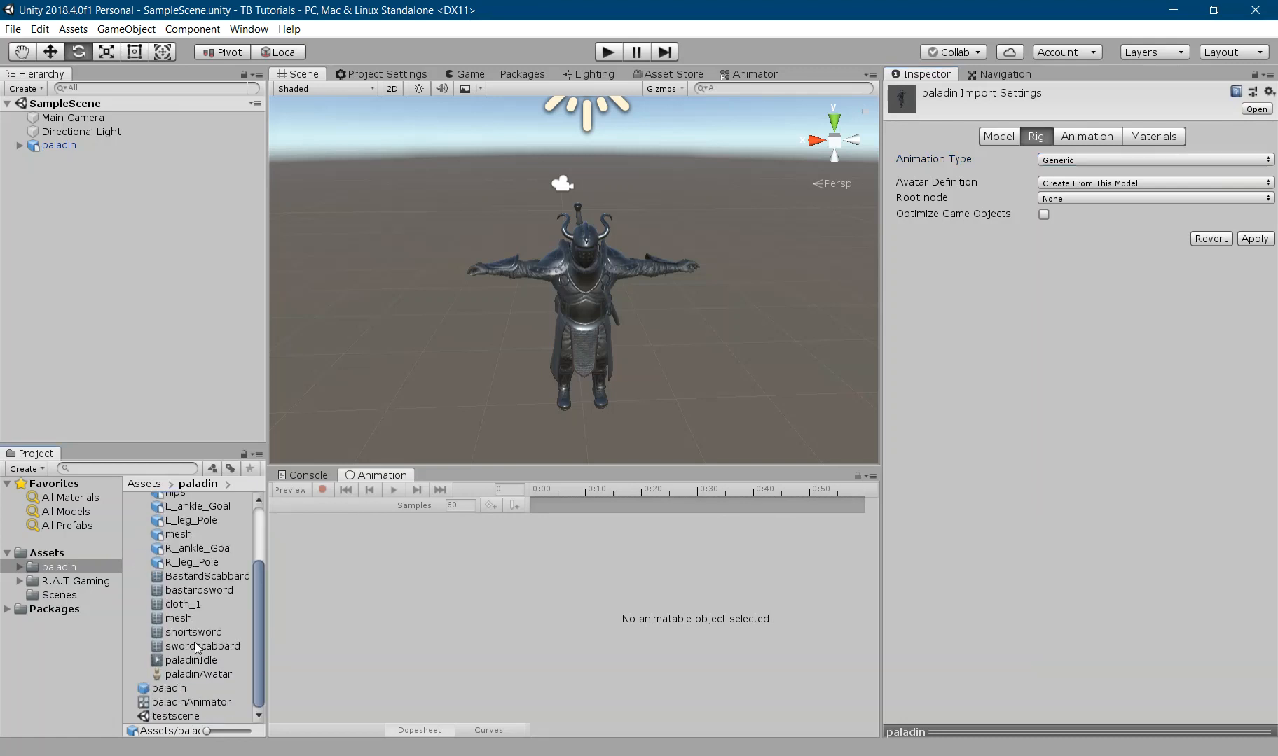
{"action": "left_click", "coordinate": [179, 676]}
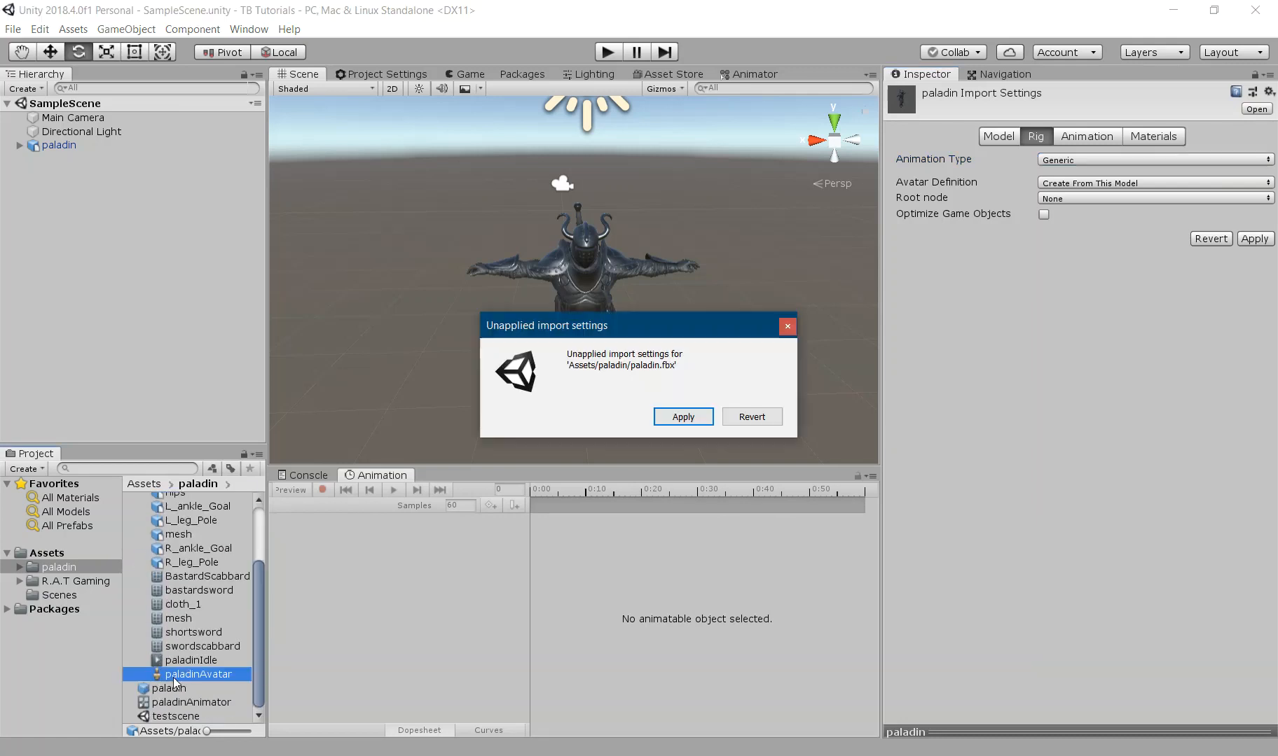
{"action": "left_click", "coordinate": [736, 418]}
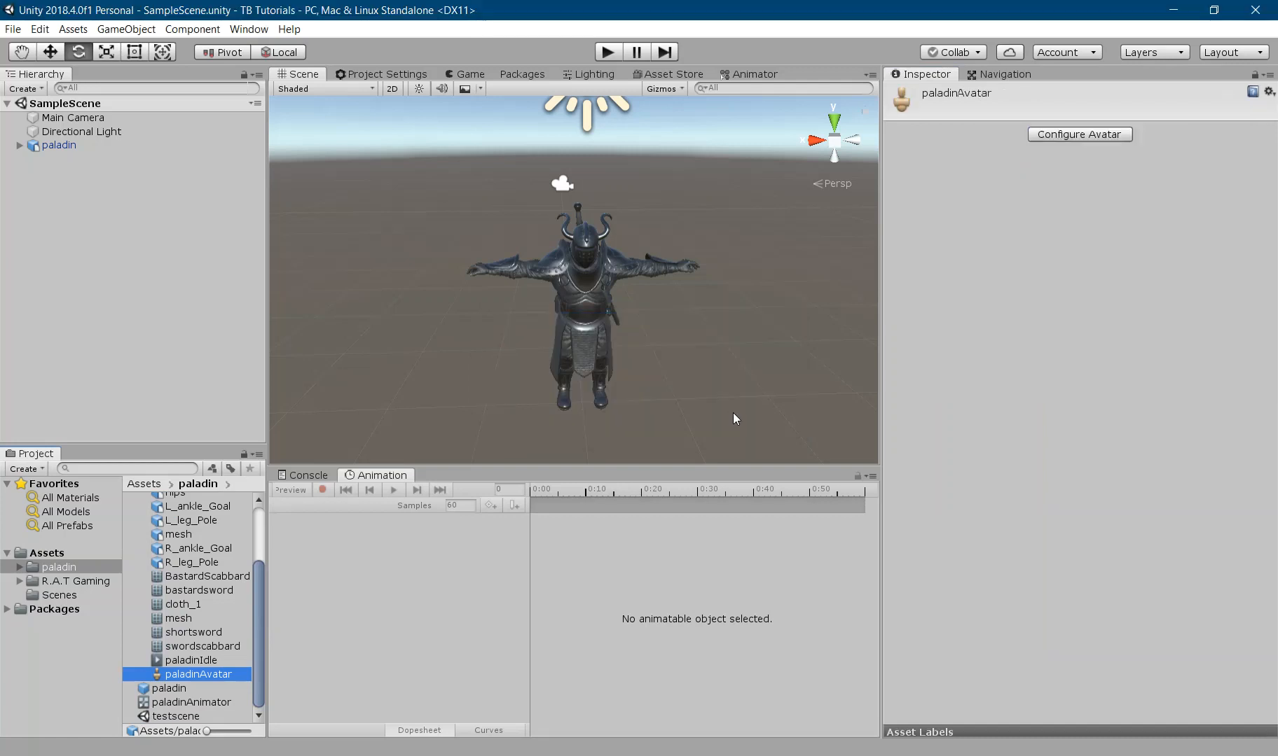
{"action": "left_click", "coordinate": [1073, 133]}
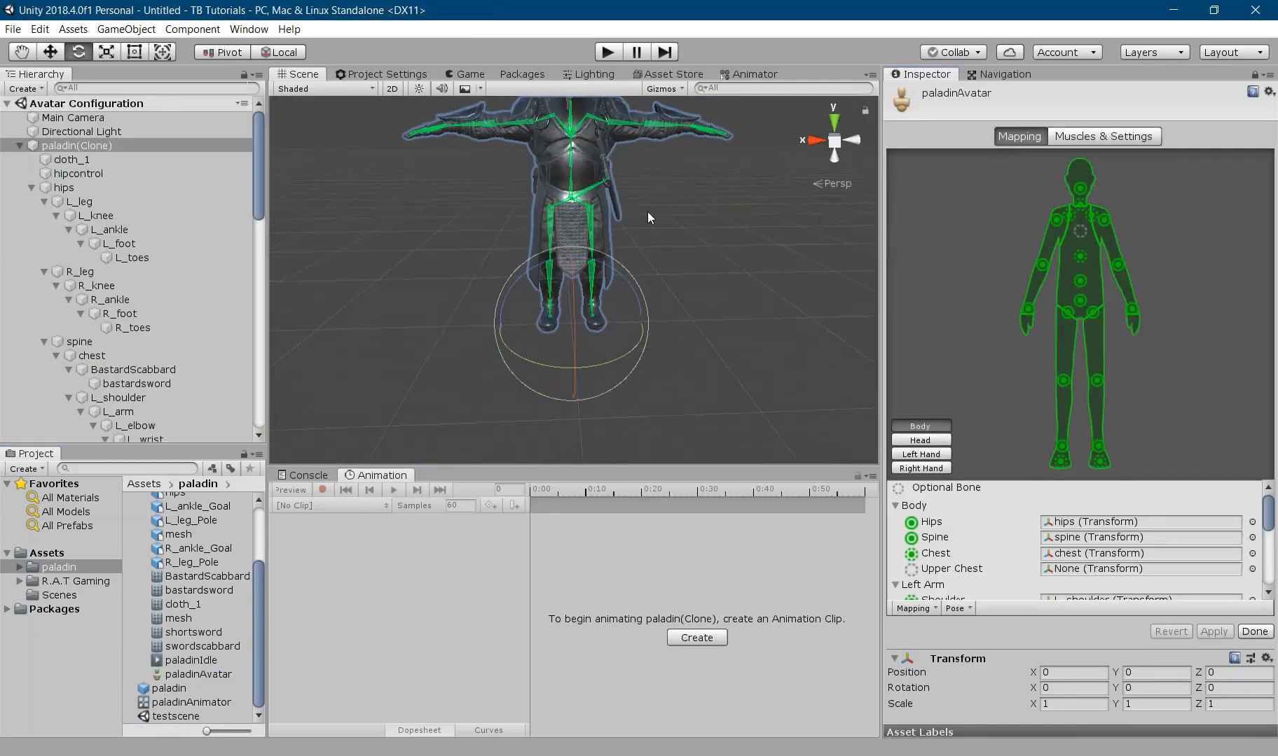
- Examine the paladin avatar's muscle settings and the bones mapped to its body parts
{"action": "scroll", "coordinate": [626, 348], "scroll_direction": "down", "scroll_amount": 3}
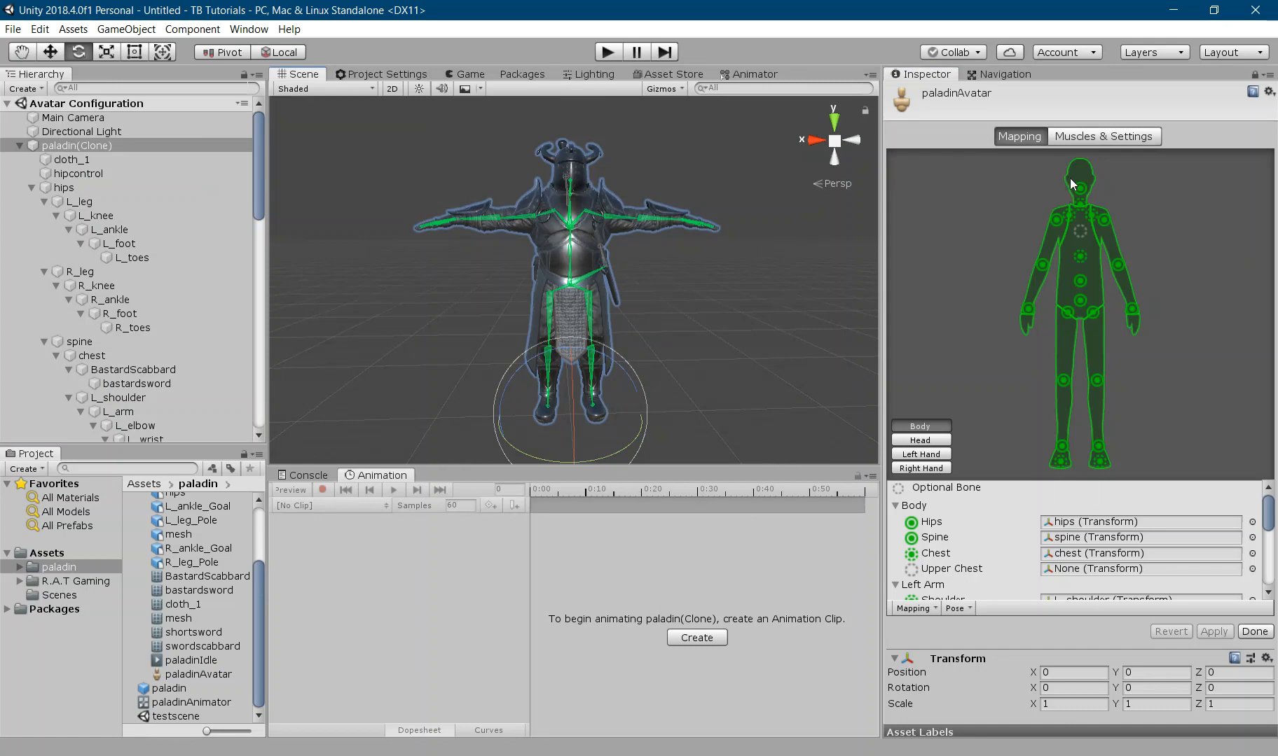
{"action": "left_click", "coordinate": [1107, 138]}
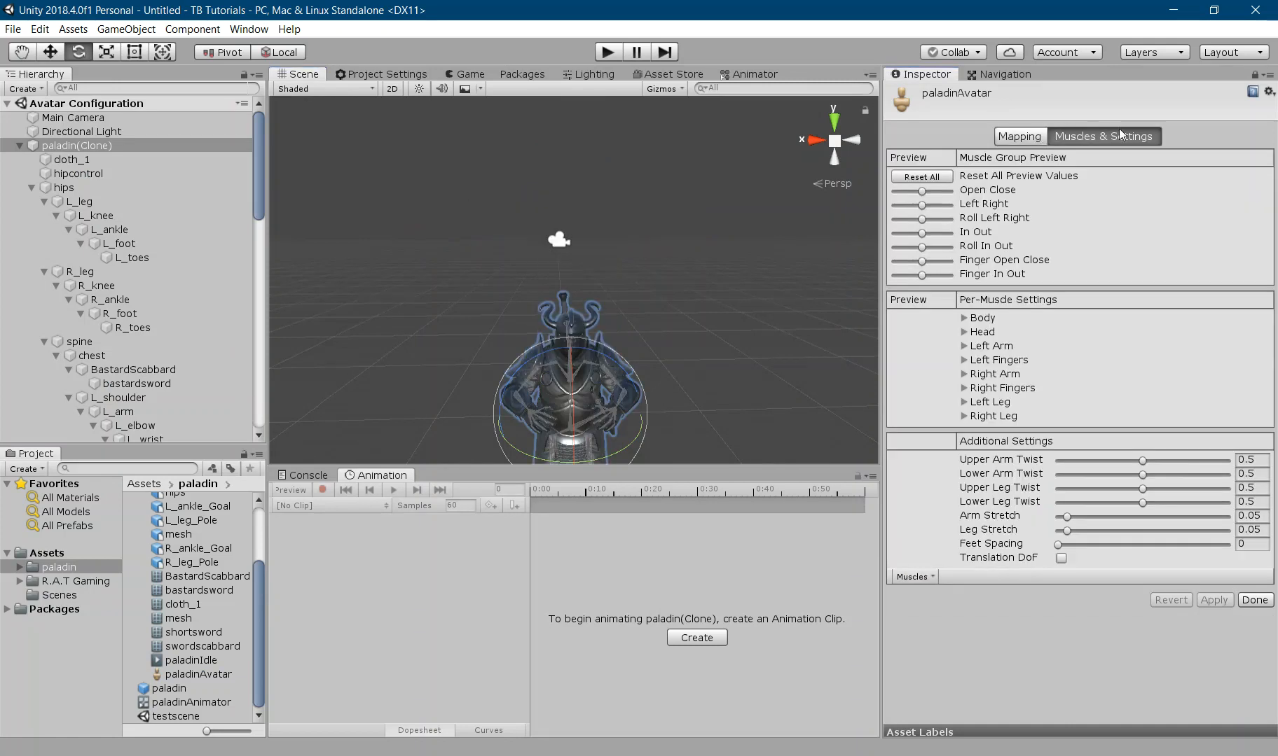
{"action": "left_click", "coordinate": [1017, 139]}
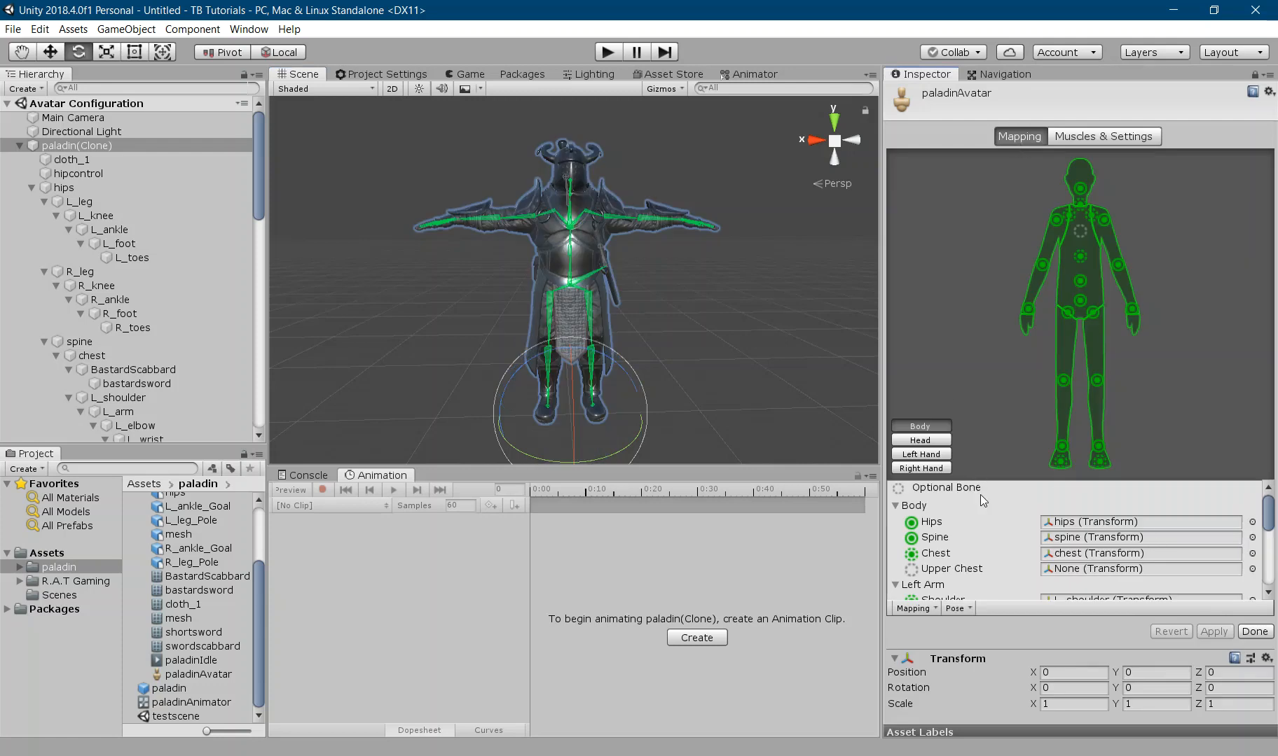
{"action": "scroll", "coordinate": [978, 490], "scroll_direction": "down", "scroll_amount": 2}
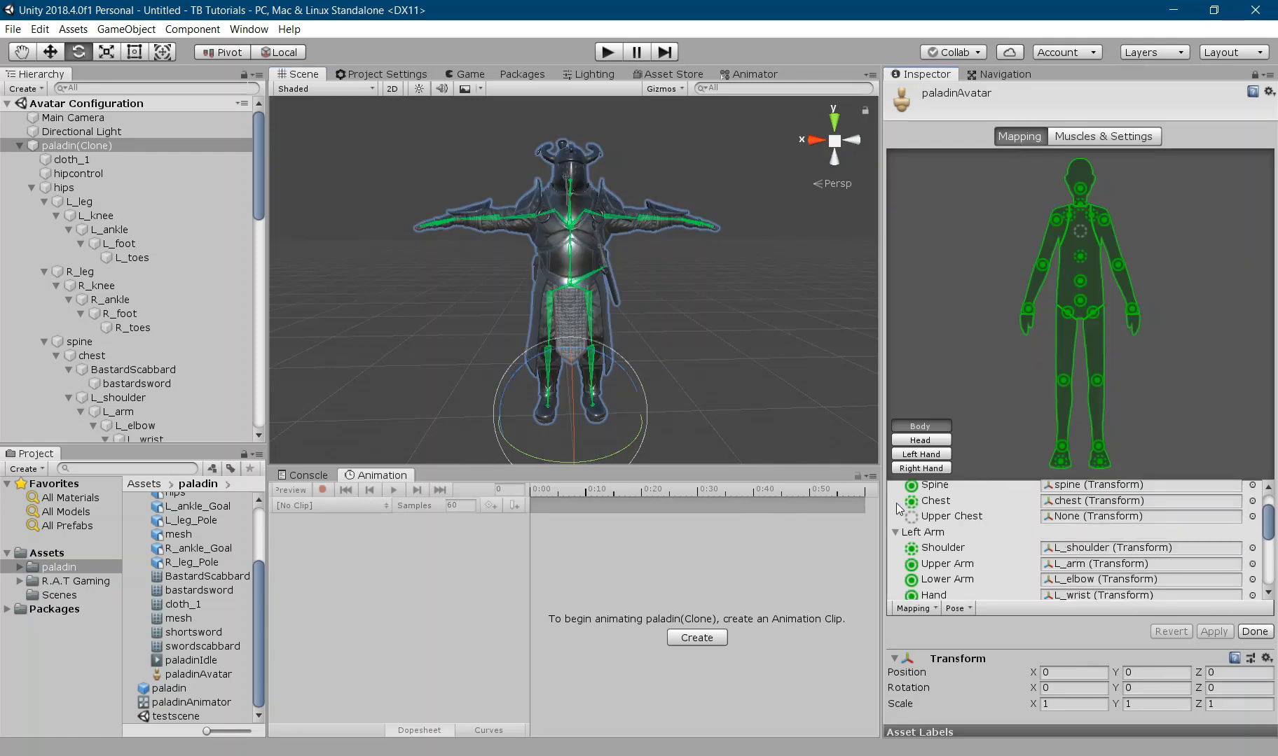
{"action": "scroll", "coordinate": [955, 531], "scroll_direction": "up", "scroll_amount": 2}
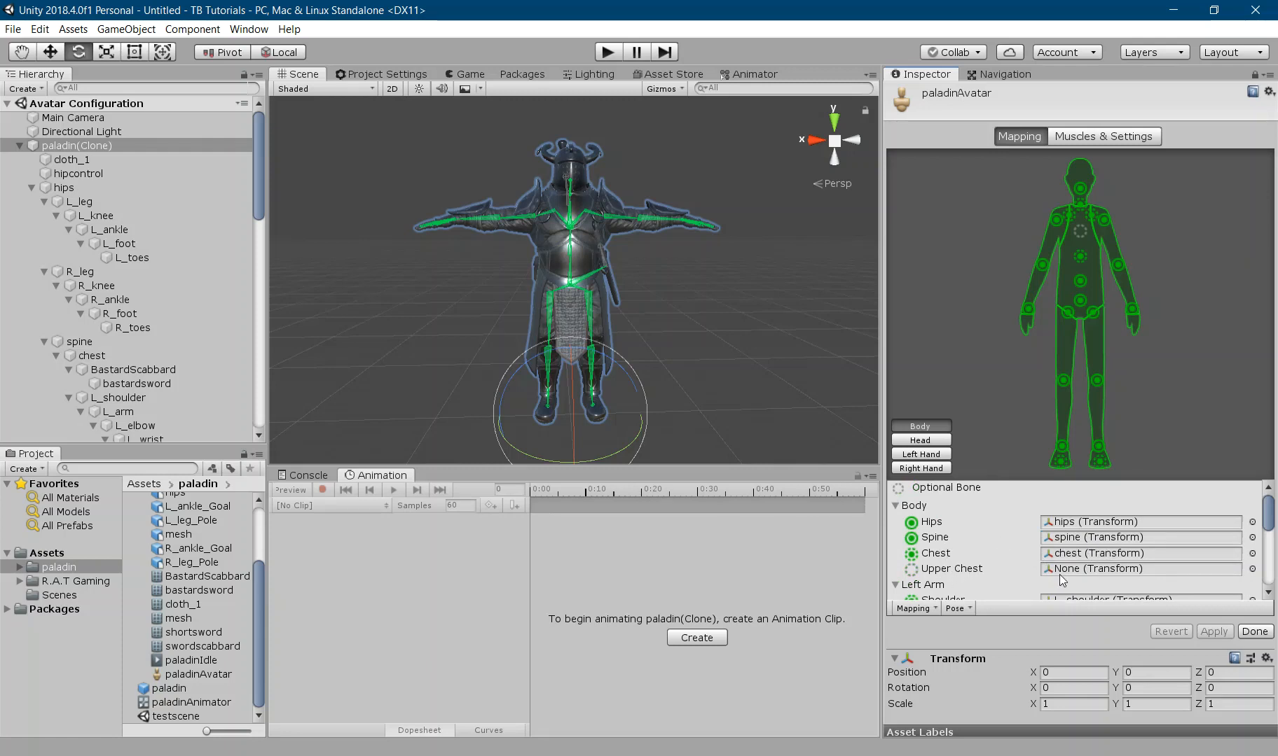
{"action": "scroll", "coordinate": [1076, 571], "scroll_direction": "down", "scroll_amount": 2}
{"action": "scroll", "coordinate": [1075, 571], "scroll_direction": "up", "scroll_amount": 2}
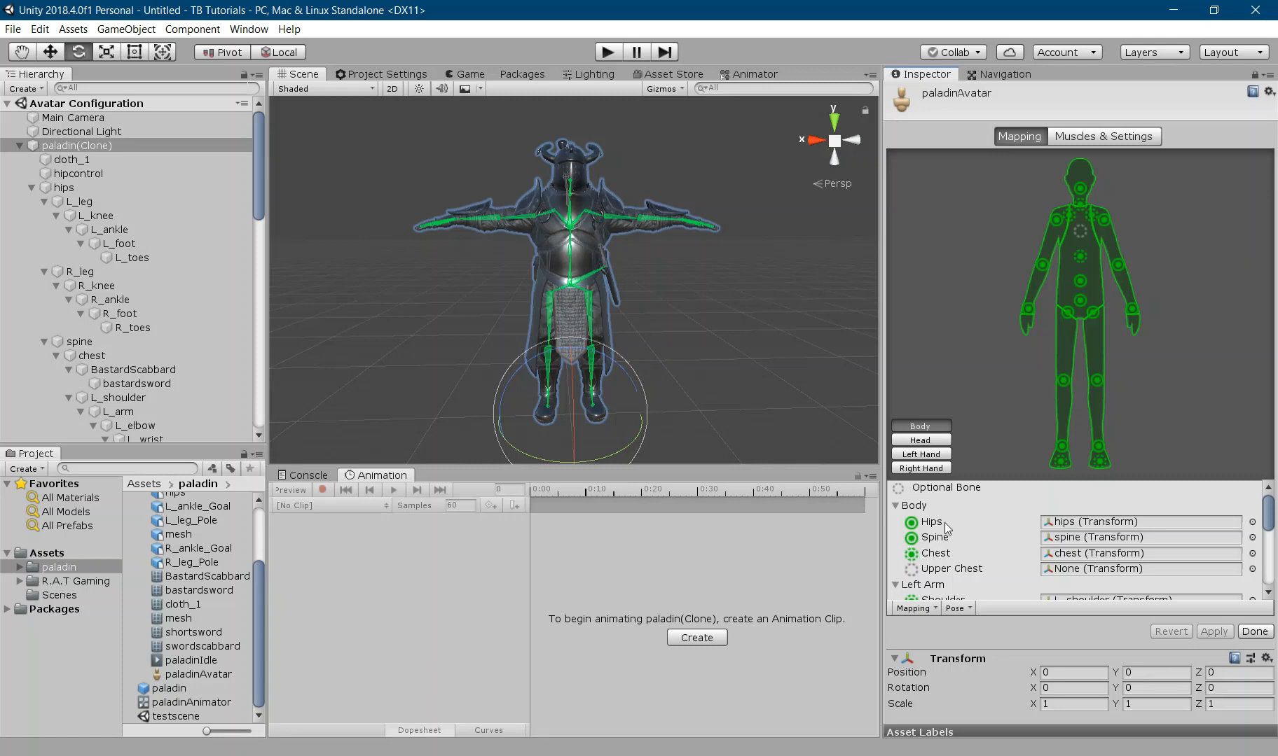
{"action": "scroll", "coordinate": [964, 512], "scroll_direction": "down", "scroll_amount": 7}
{"action": "scroll", "coordinate": [965, 512], "scroll_direction": "up", "scroll_amount": 10}
- Rotate the avatar's L_knee bone to about 7.5 on Z and move it sideways to about -0.113 on X
{"action": "left_click", "coordinate": [549, 319]}
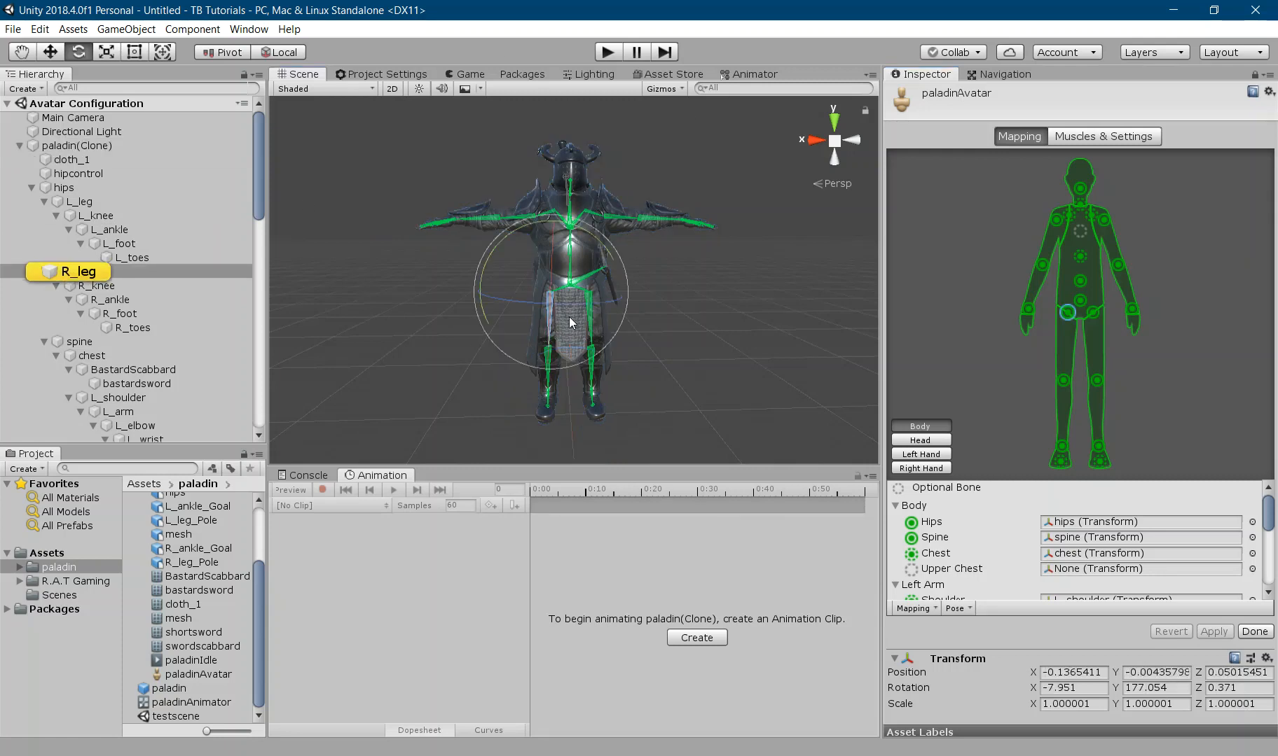
{"action": "left_click", "coordinate": [590, 319]}
{"action": "left_click", "coordinate": [591, 359]}
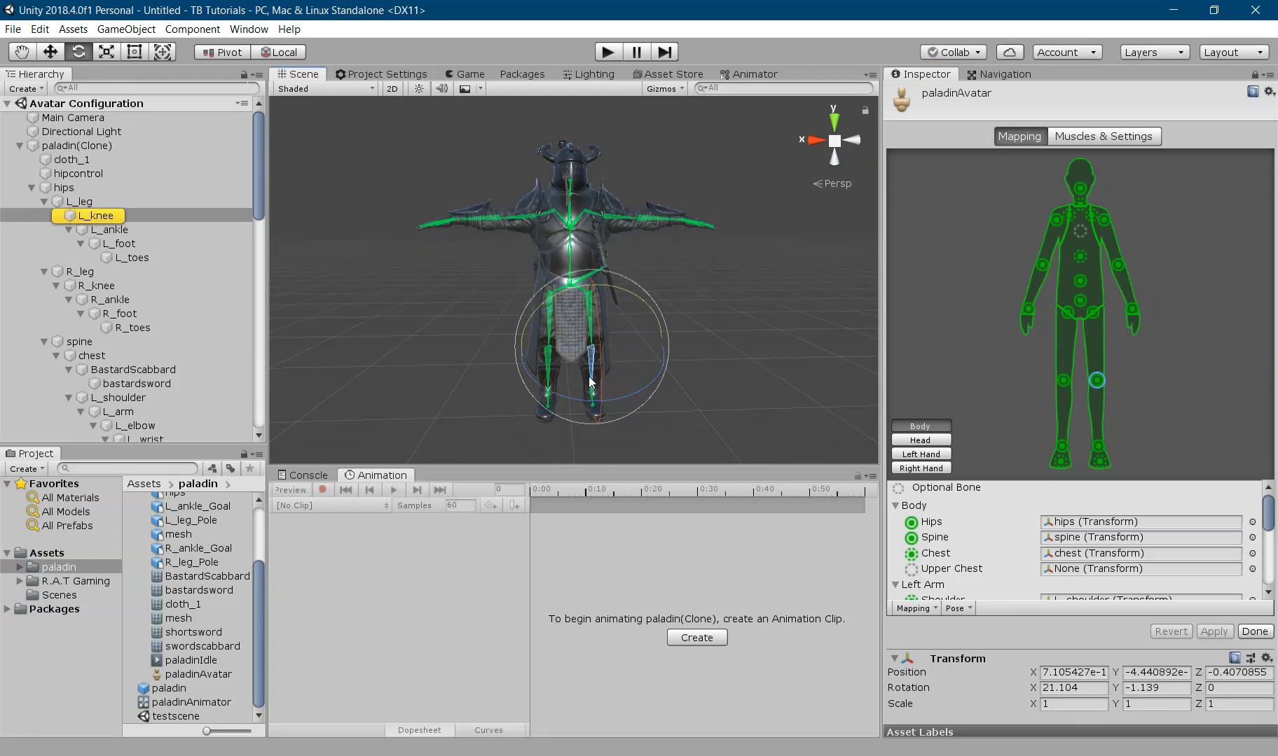
{"action": "left_click_drag", "start_coordinate": [562, 395], "coordinate": [545, 393]}
{"action": "left_click", "coordinate": [50, 52]}
{"action": "mouse_move", "coordinate": [556, 343]}
{"action": "left_mouse_down"}
{"action": "mouse_move", "coordinate": [525, 348]}
{"action": "mouse_move", "coordinate": [551, 357]}
{"action": "left_mouse_up"}
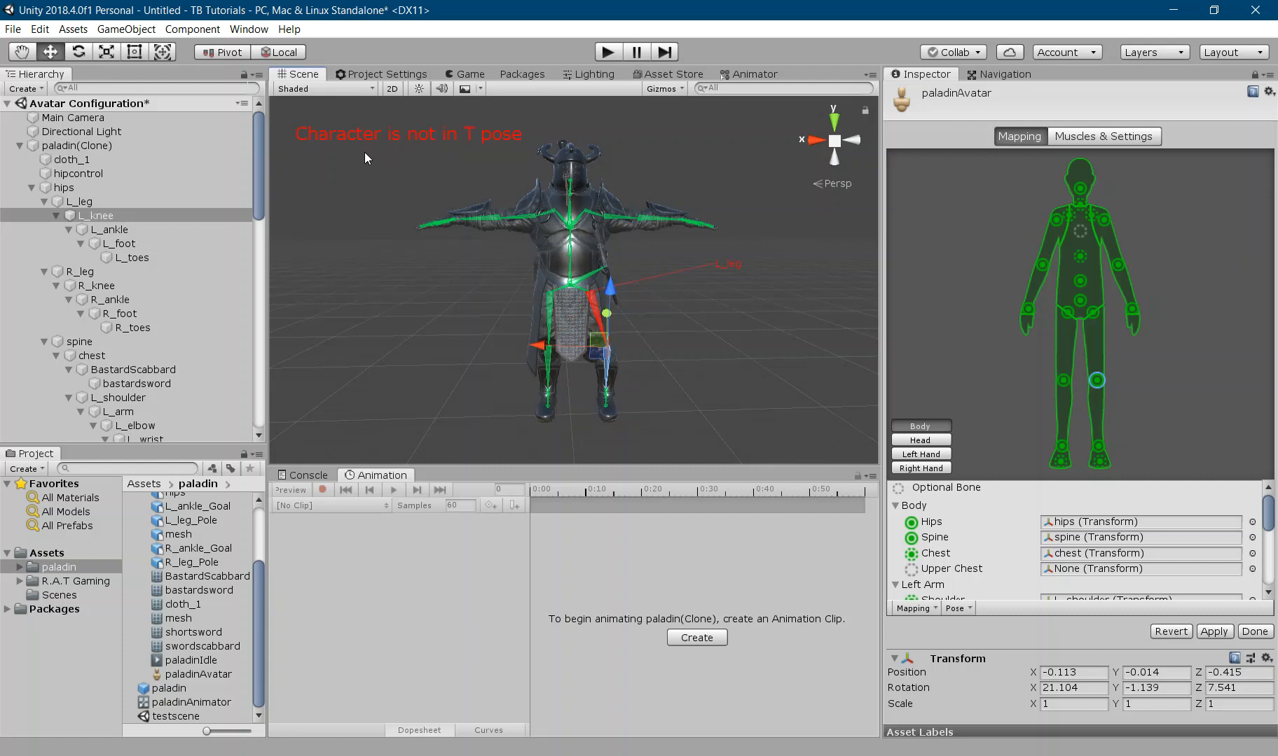
- Deselect the knee bone and enforce the T-pose on the avatar
{"action": "left_click", "coordinate": [689, 377]}
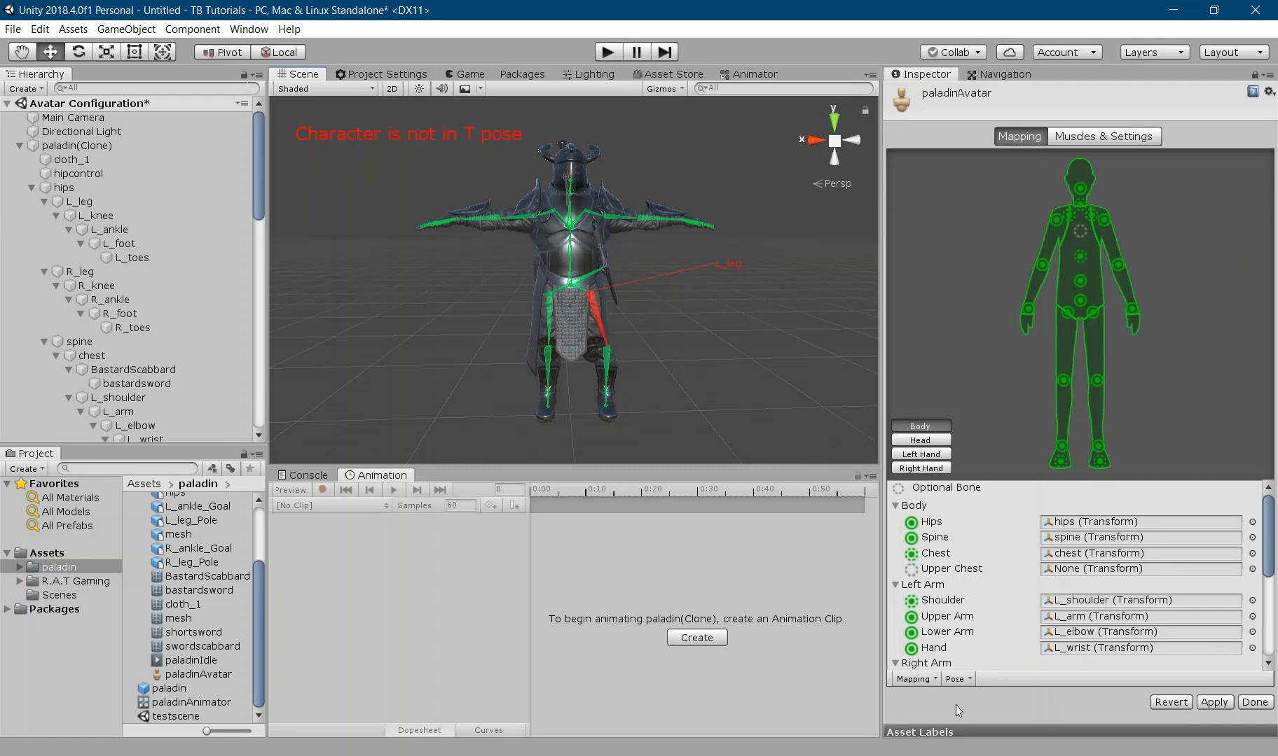
{"action": "left_click", "coordinate": [953, 681]}
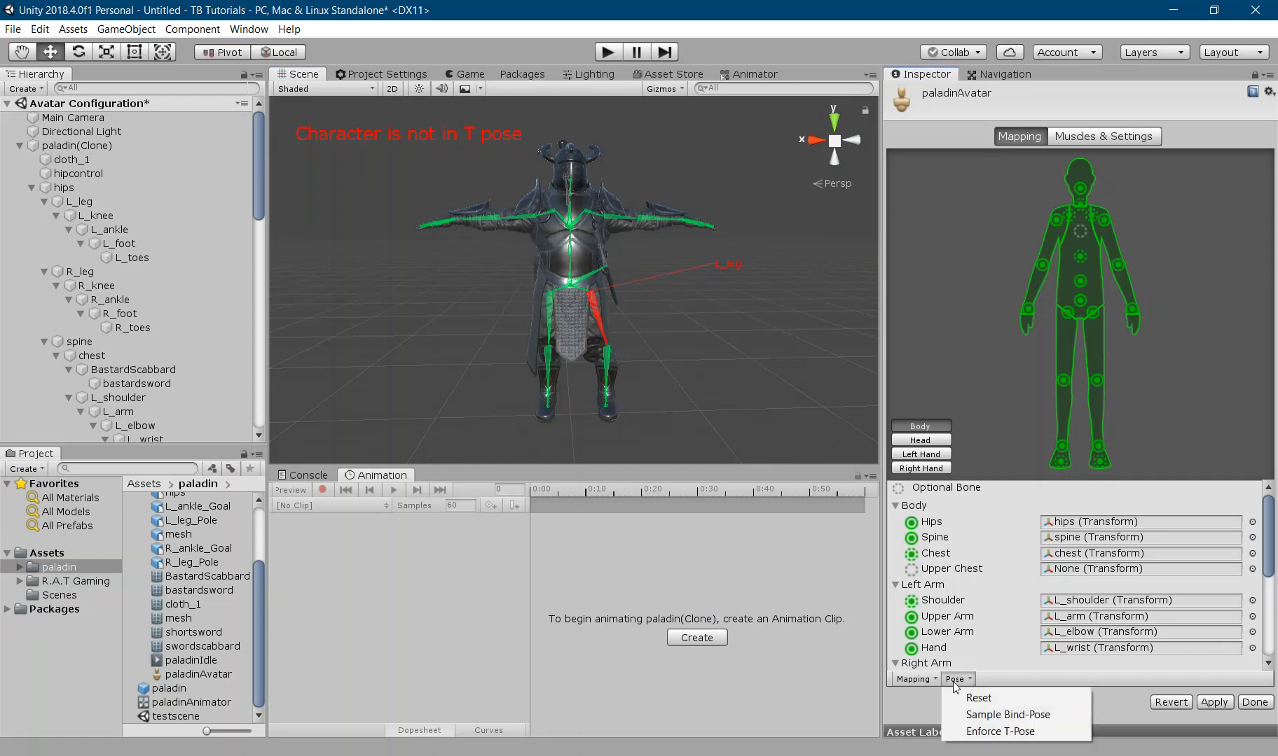
{"action": "left_click", "coordinate": [970, 731]}
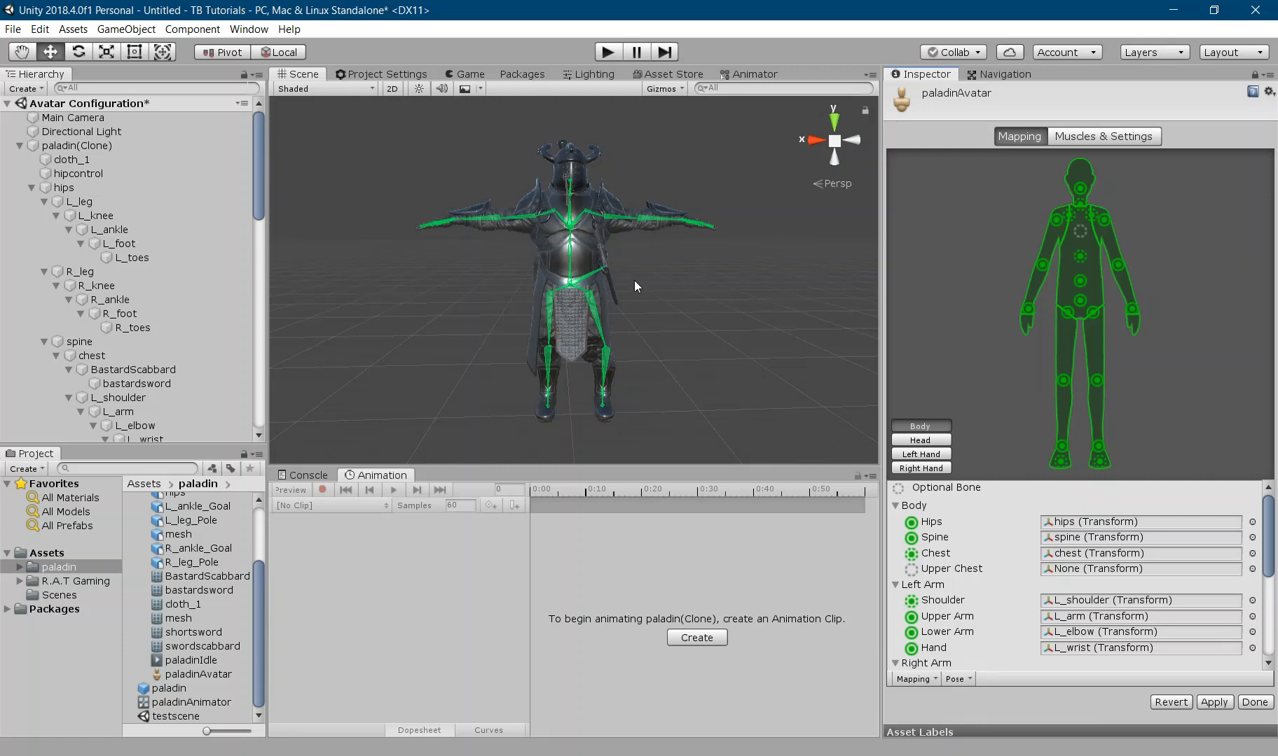
- Select the avatar's L_leg bone and try to move it
{"action": "left_click", "coordinate": [586, 294]}
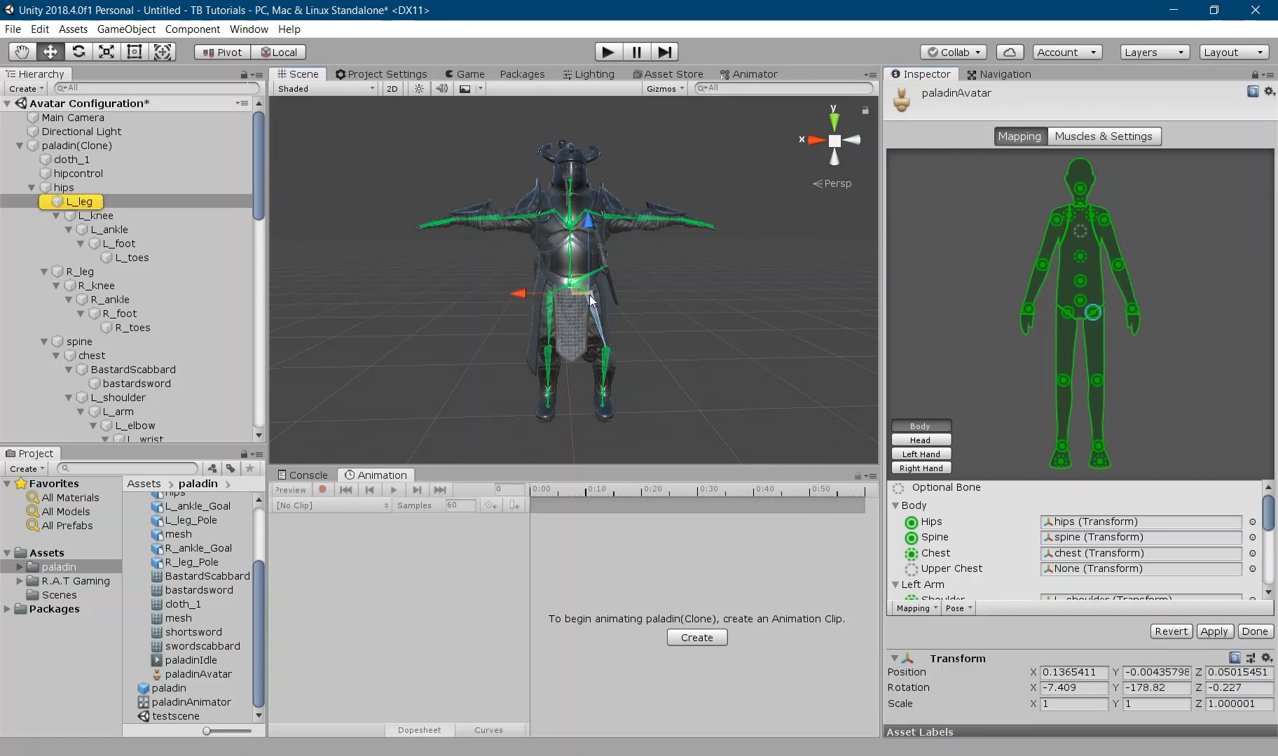
{"action": "mouse_move", "coordinate": [530, 298]}
{"action": "left_mouse_down"}
{"action": "mouse_move", "coordinate": [573, 291]}
{"action": "mouse_move", "coordinate": [531, 304]}
{"action": "left_mouse_up"}
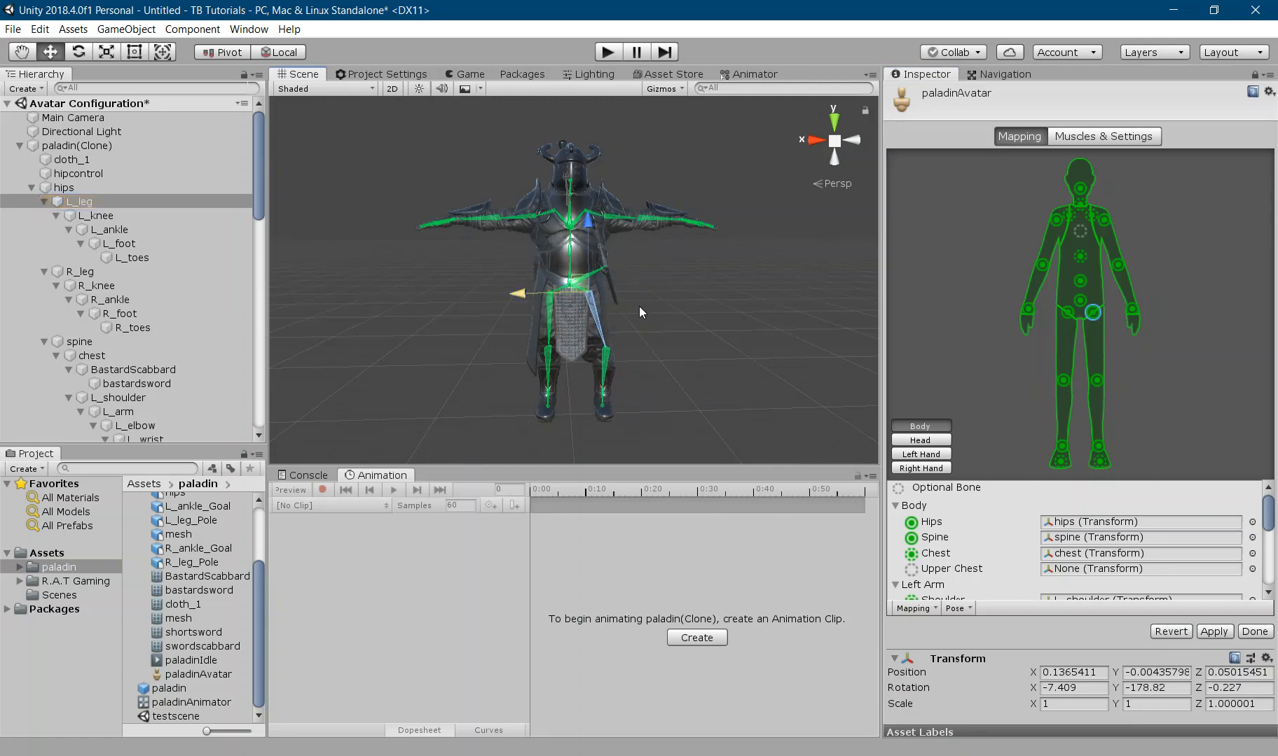
- Rotate the avatar's L_leg bone to about -267.8 on Z and deselect it
{"action": "left_click", "coordinate": [685, 312]}
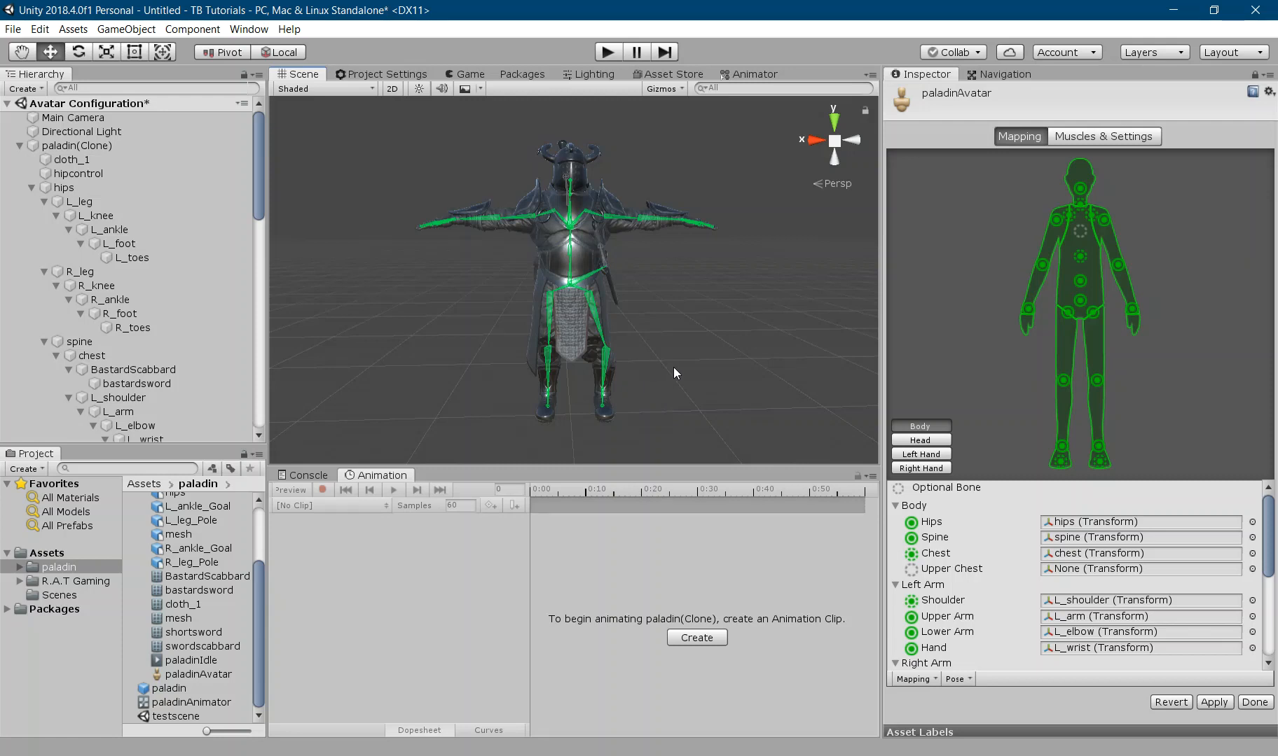
{"action": "left_click_drag", "start_coordinate": [725, 335], "coordinate": [447, 343], "text": "alt"}
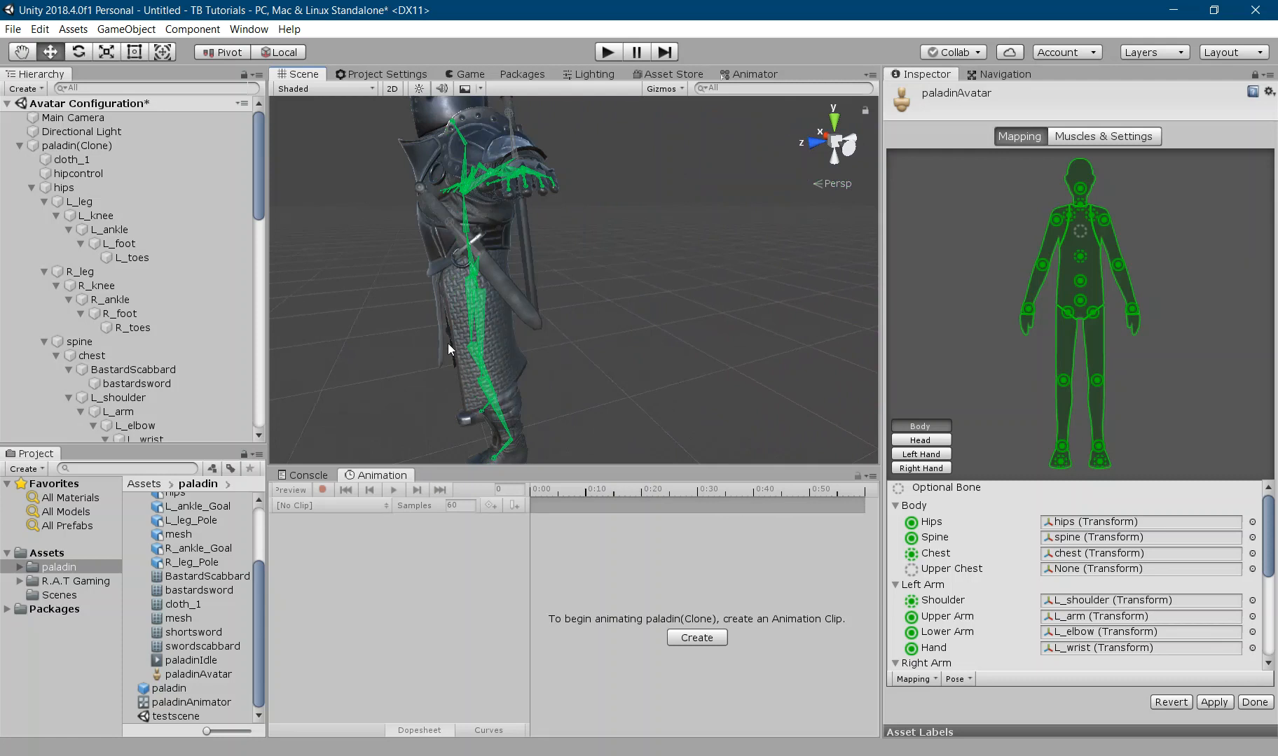
{"action": "left_click", "coordinate": [485, 323]}
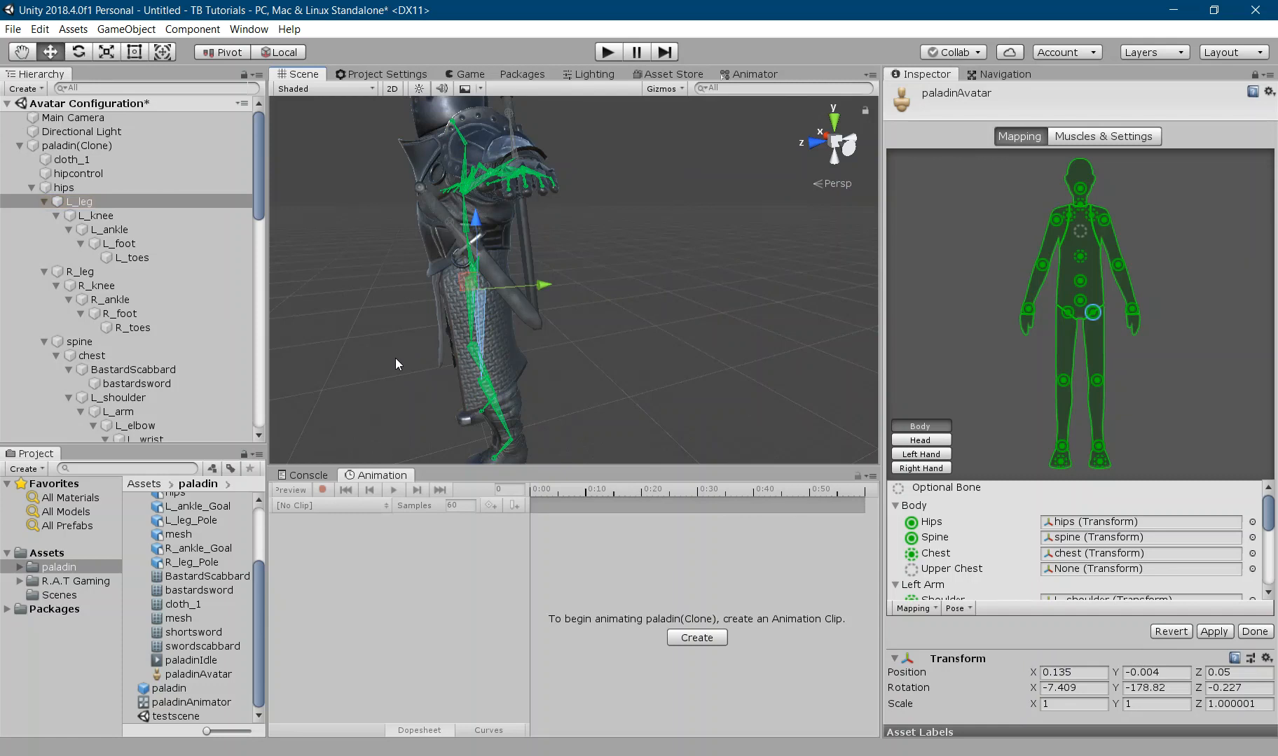
{"action": "key", "text": "e"}
{"action": "left_click_drag", "start_coordinate": [437, 305], "coordinate": [1069, 208]}
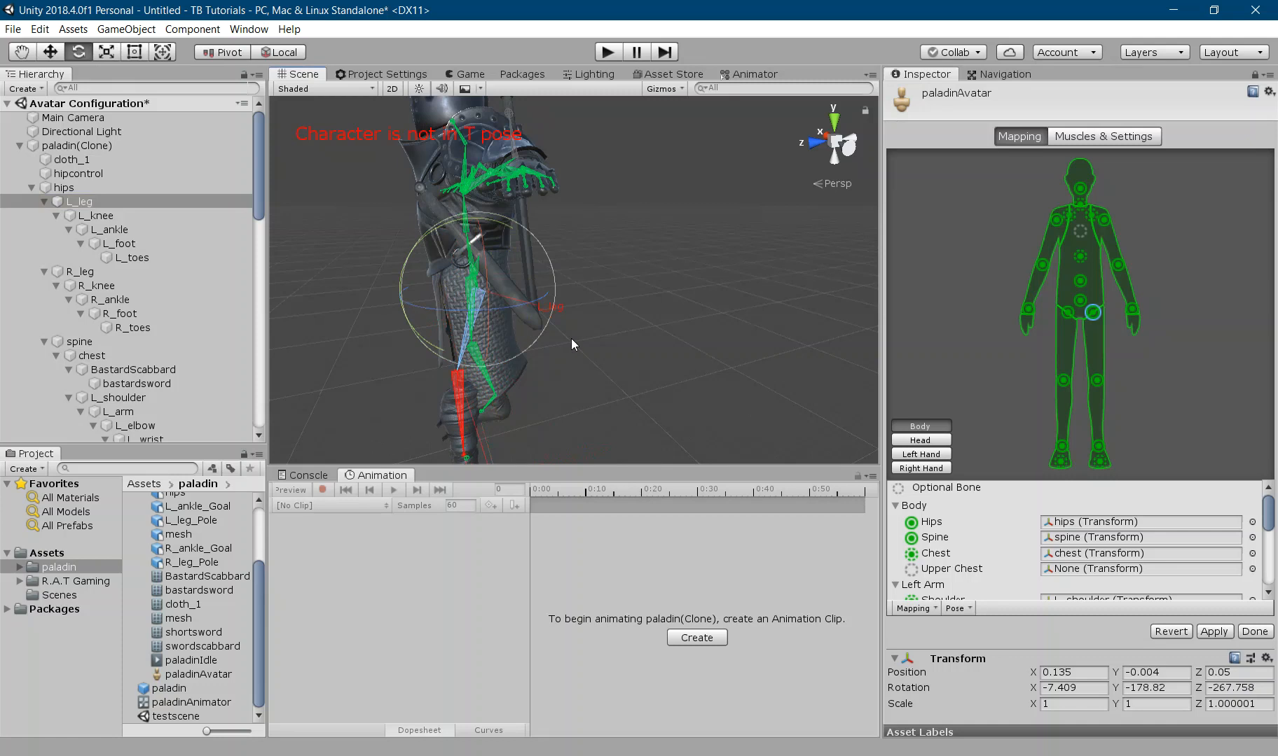
{"action": "left_click", "coordinate": [432, 348]}
{"action": "left_click_drag", "start_coordinate": [364, 307], "coordinate": [610, 331], "text": "alt"}
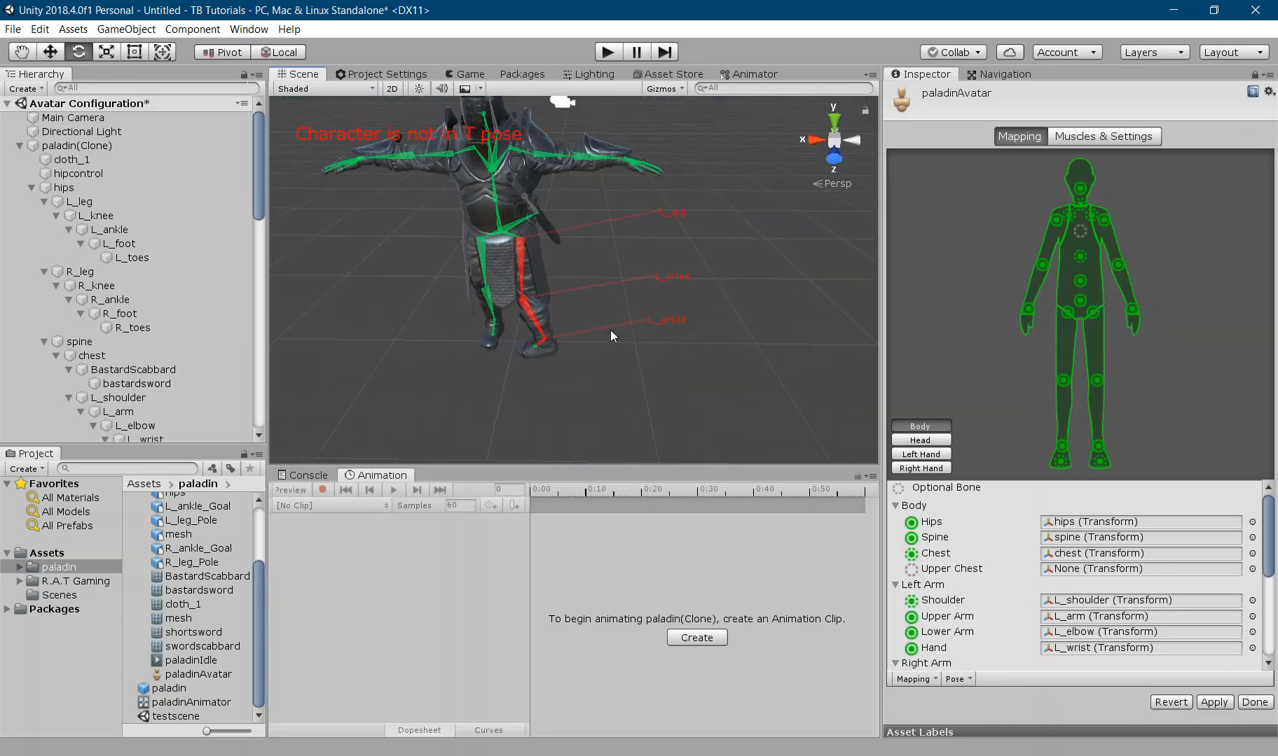
- Rotate the L_leg bone again, to about -151.4 on Z, and deselect it
{"action": "left_click", "coordinate": [527, 270]}
{"action": "left_click_drag", "start_coordinate": [559, 261], "coordinate": [339, 301]}
{"action": "left_click", "coordinate": [339, 301]}
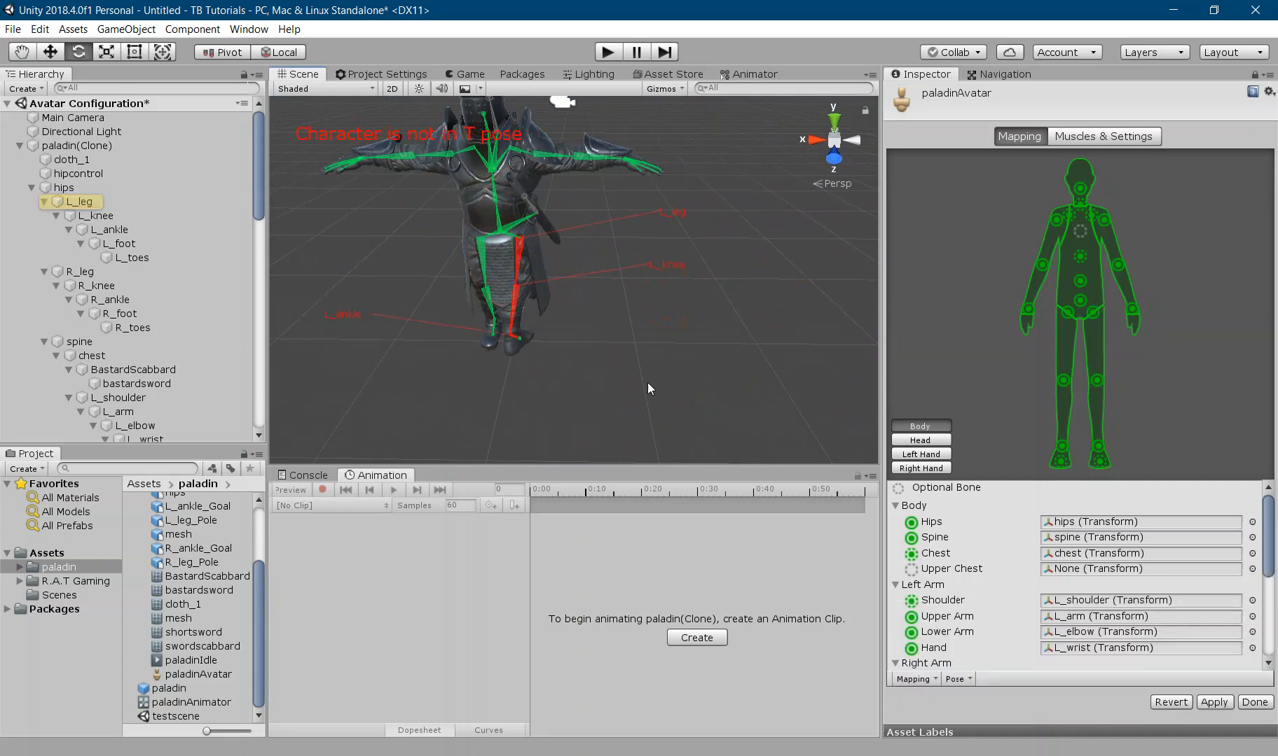
- Undo the leg rotations and all earlier changes to the avatar's left leg and knee bones, including the enforced T-pose
{"action": "key", "text": "ctrl+z"}
{"action": "key", "text": "ctrl+z"}
{"action": "key", "text": "ctrl+z"}
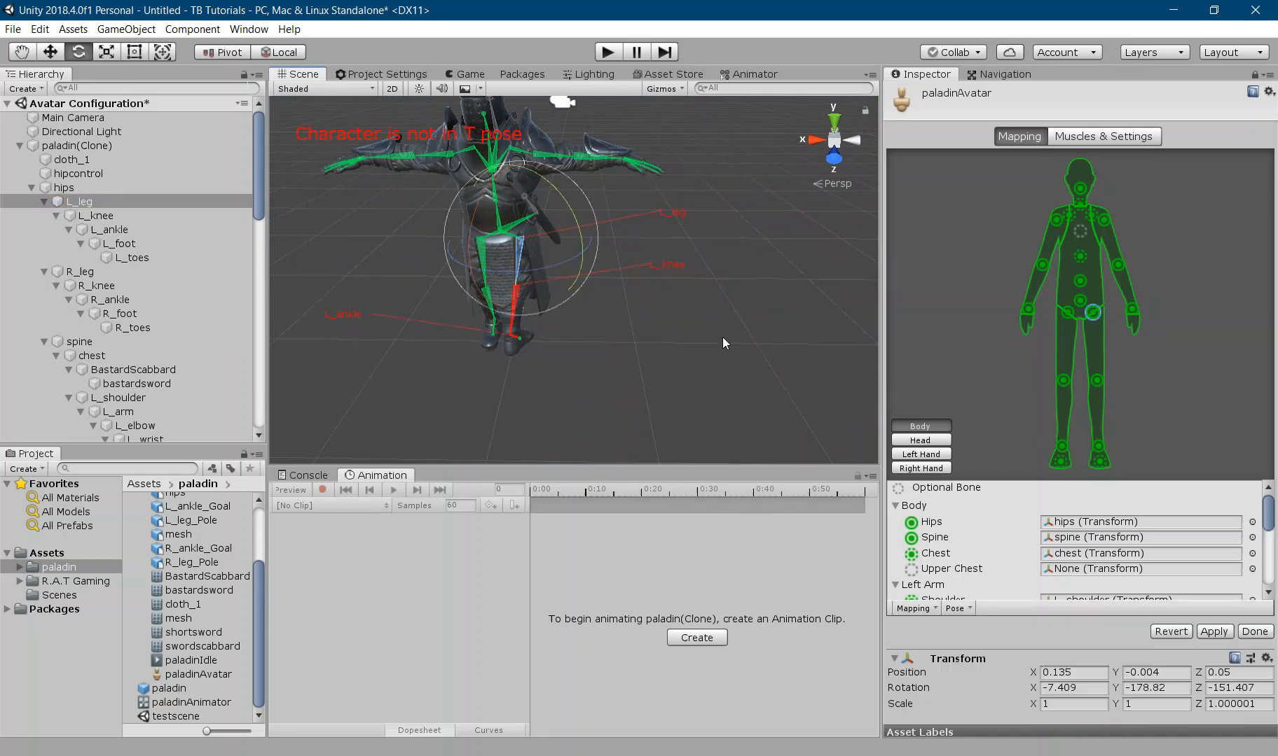
{"action": "key", "text": "ctrl+z"}
{"action": "key", "text": "ctrl+z"}
{"action": "key", "text": "ctrl+z"}
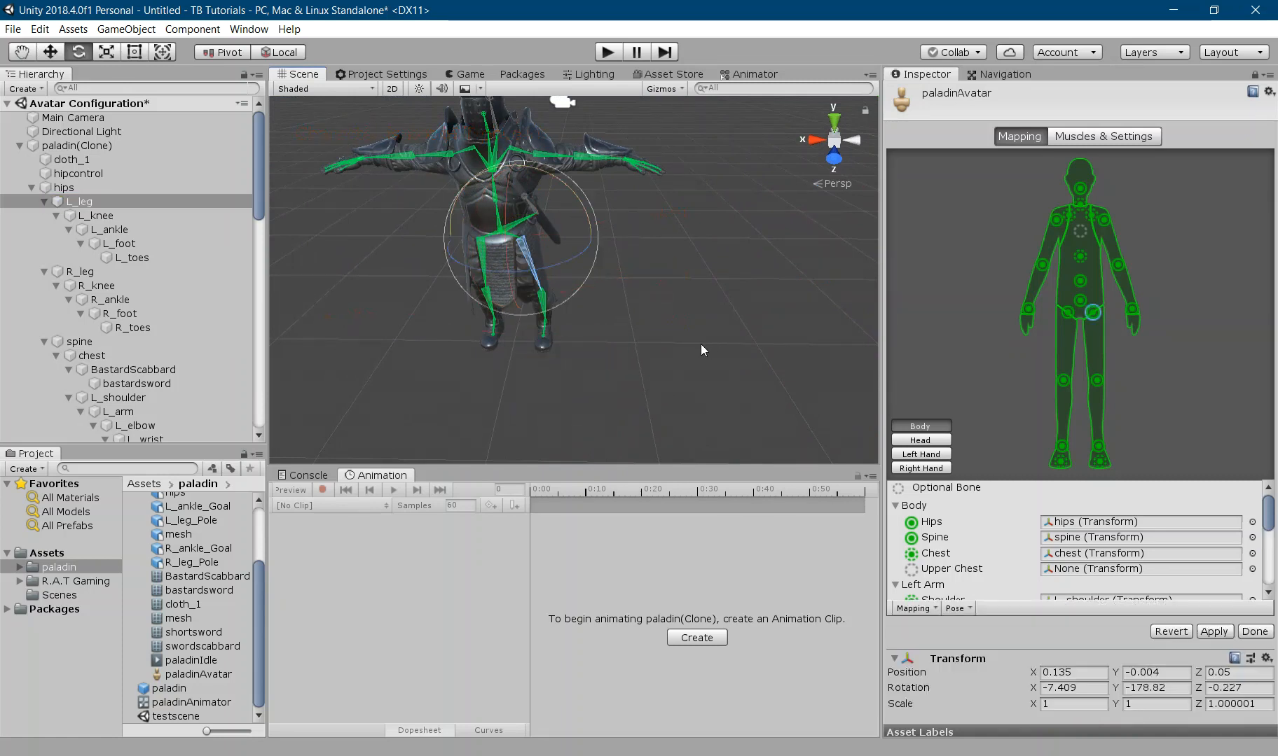
{"action": "key", "text": "ctrl+z"}
{"action": "key", "text": "ctrl+z"}
{"action": "key", "text": "ctrl+z"}
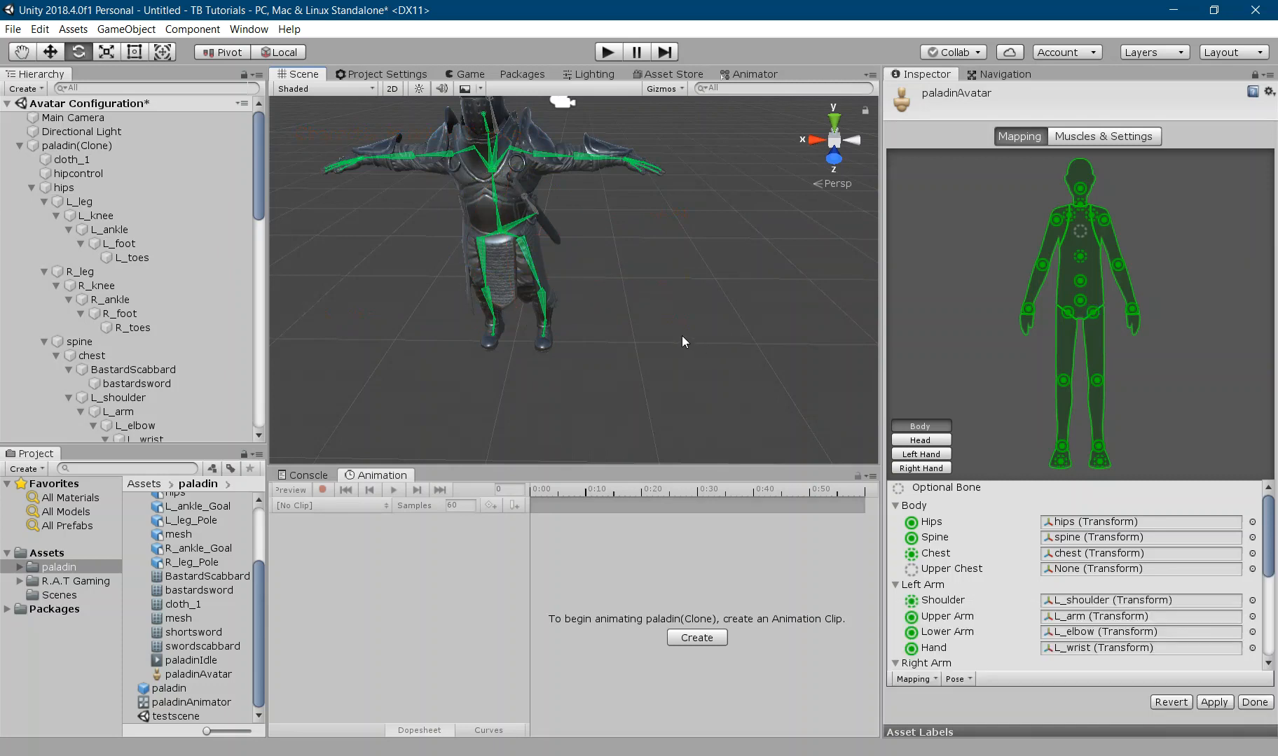
{"action": "key", "text": "ctrl+z"}
{"action": "key", "text": "ctrl+z"}
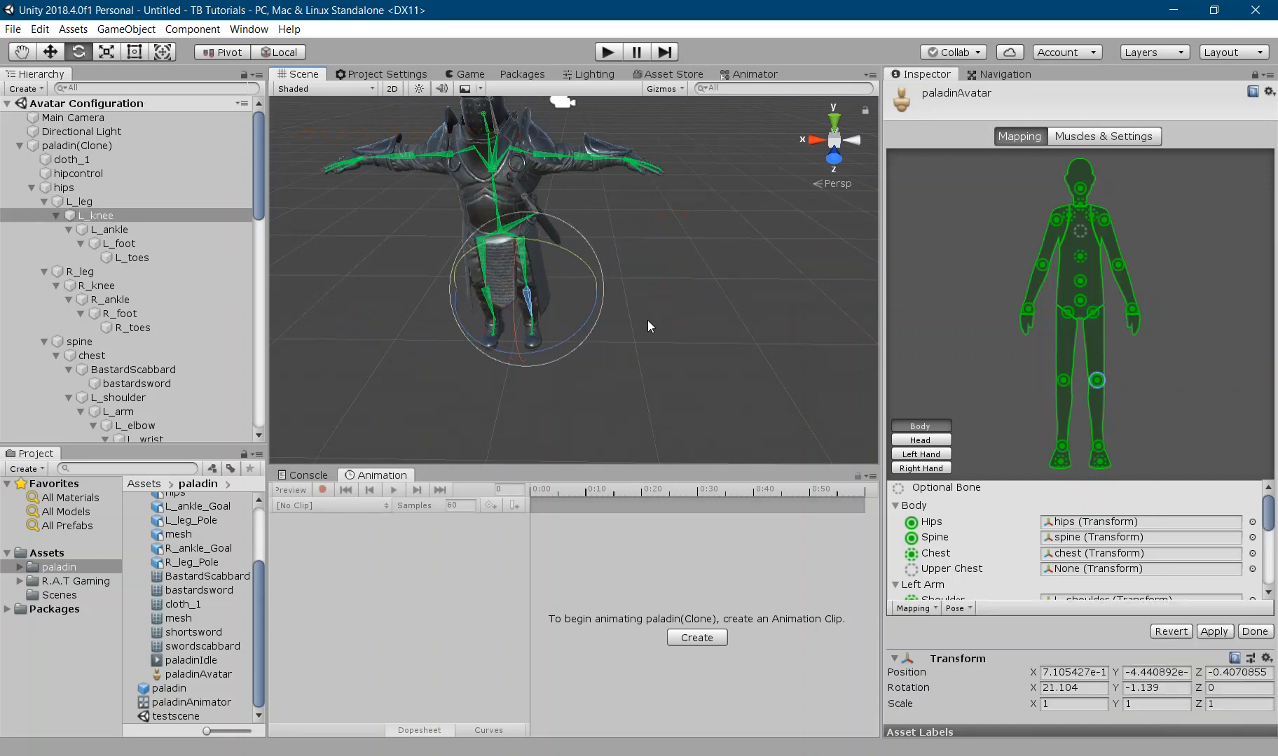
{"action": "key", "text": "ctrl+z"}
{"action": "key", "text": "ctrl+z"}
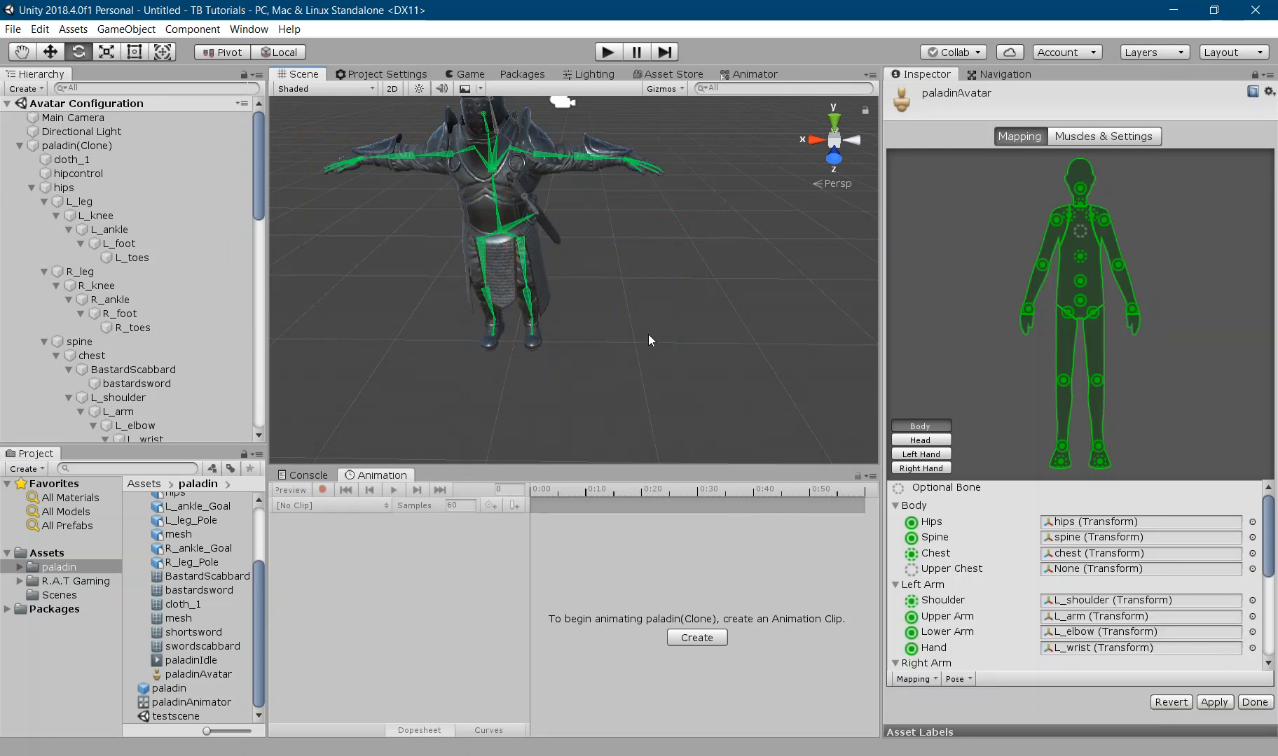
- Rotate the L_ankle bone slightly, to about -63.94 on X, 2.15 on Y and -1.47 on Z, and deselect it
{"action": "left_click", "coordinate": [532, 335]}
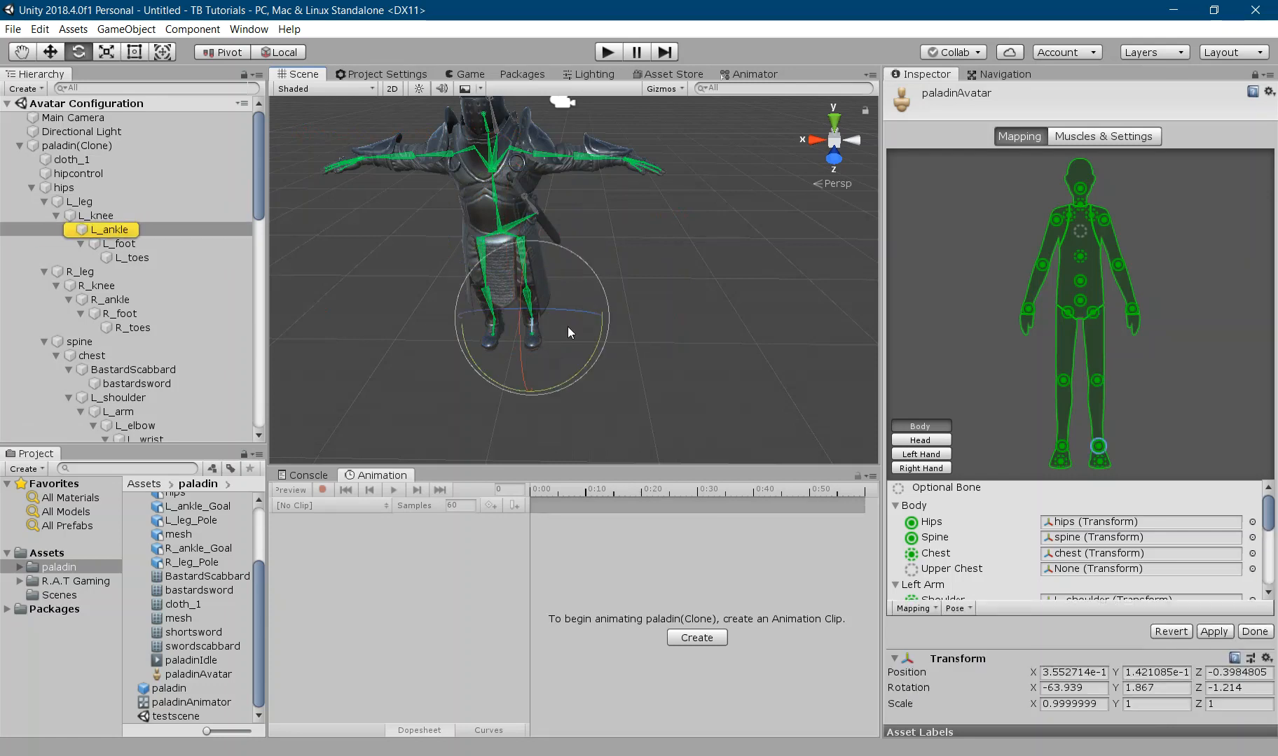
{"action": "mouse_move", "coordinate": [549, 391]}
{"action": "left_mouse_down"}
{"action": "mouse_move", "coordinate": [558, 385]}
{"action": "mouse_move", "coordinate": [537, 410]}
{"action": "mouse_move", "coordinate": [590, 364]}
{"action": "mouse_move", "coordinate": [544, 380]}
{"action": "left_mouse_up"}
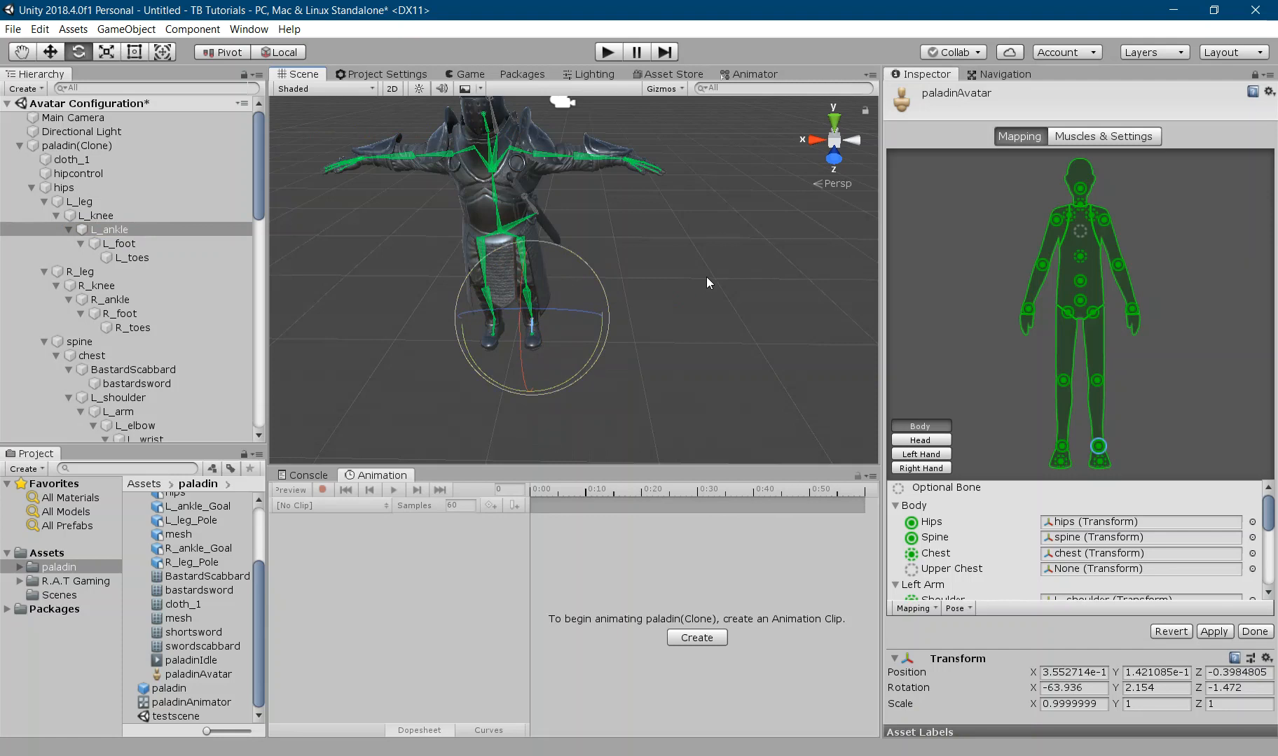
{"action": "left_click", "coordinate": [667, 273]}
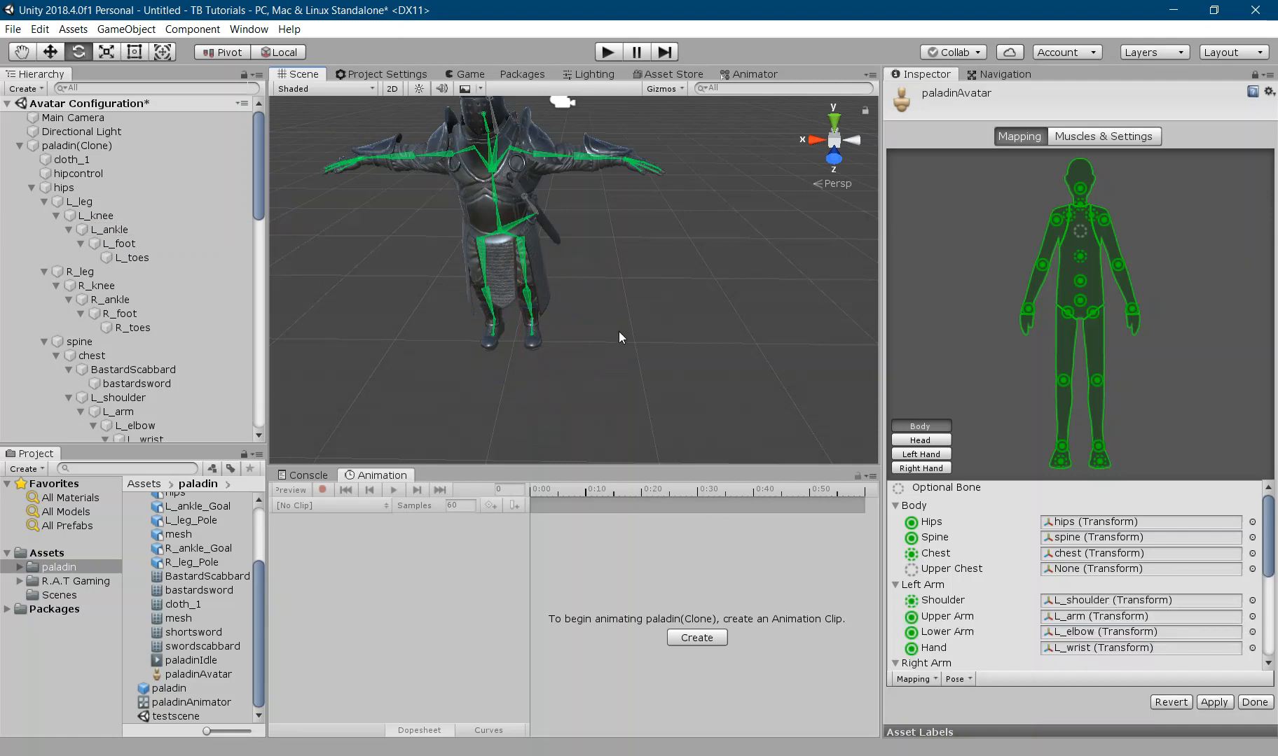